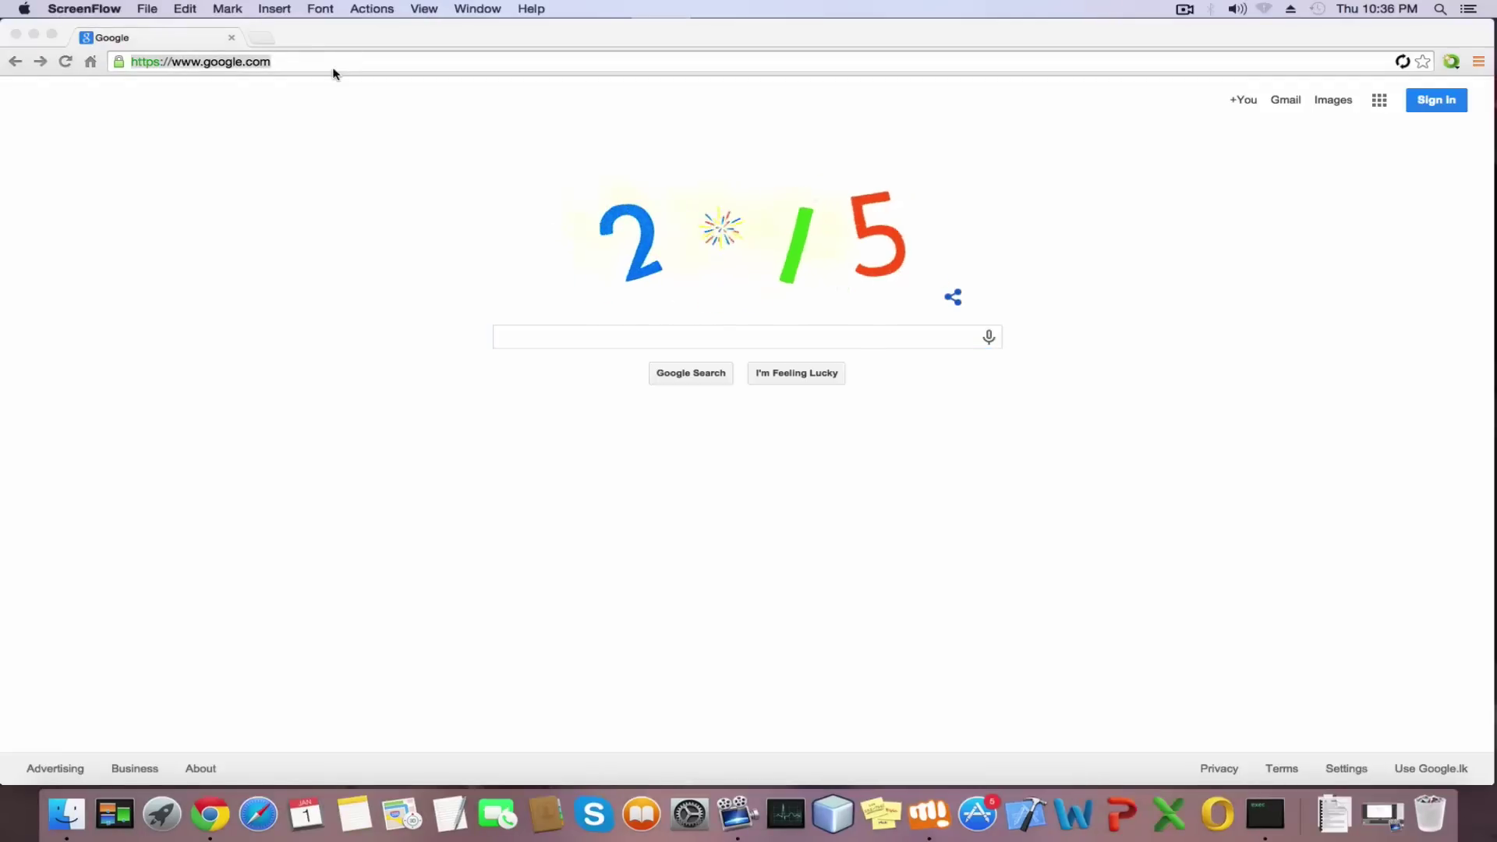
From the Google homepage, go to Gmail and open the 'Create an account' sign-up form
left_click(333, 66)
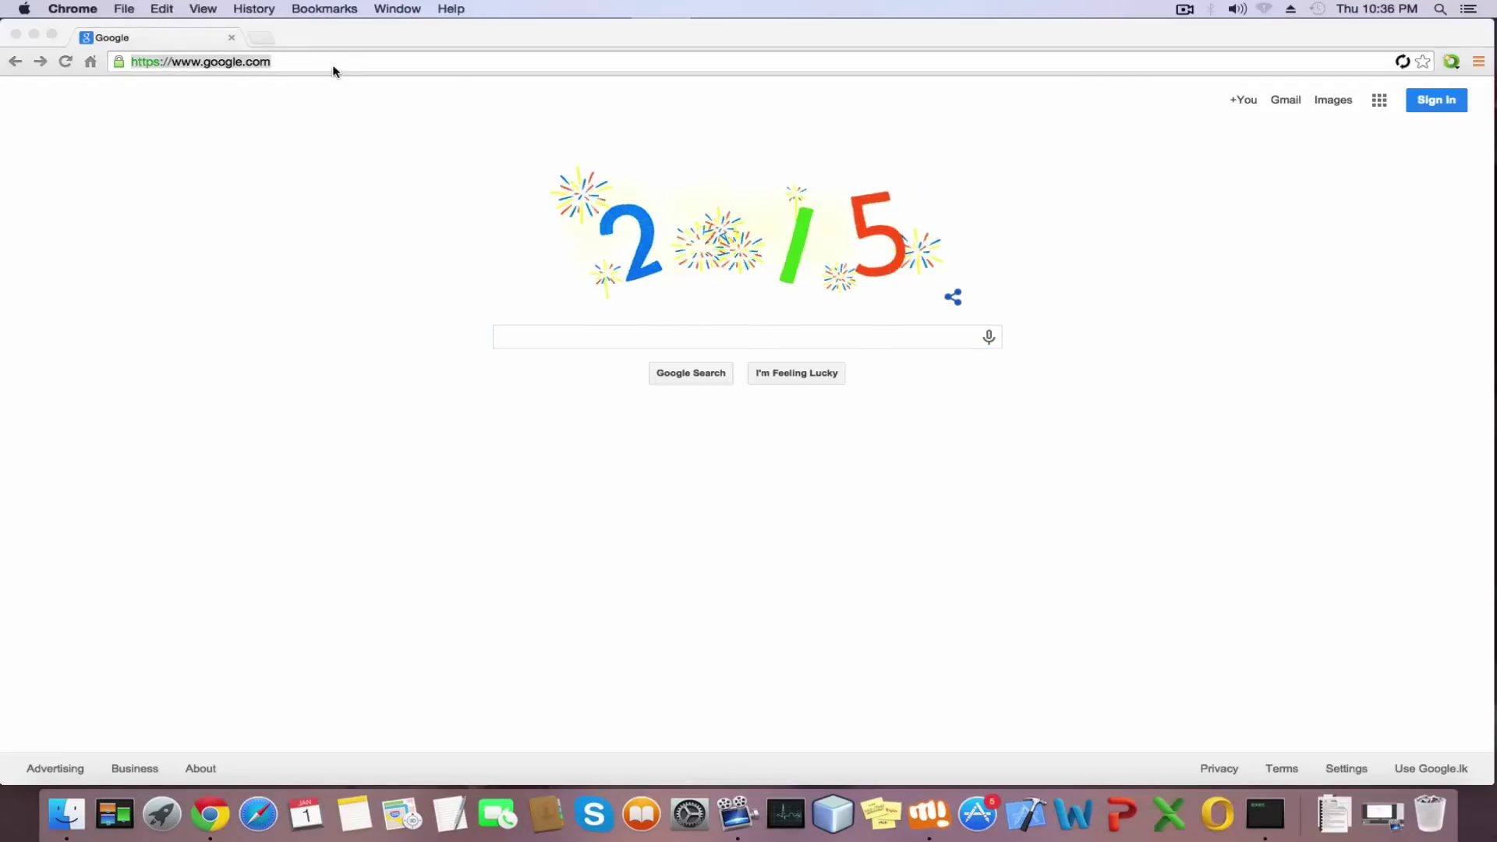
left_click(1286, 102)
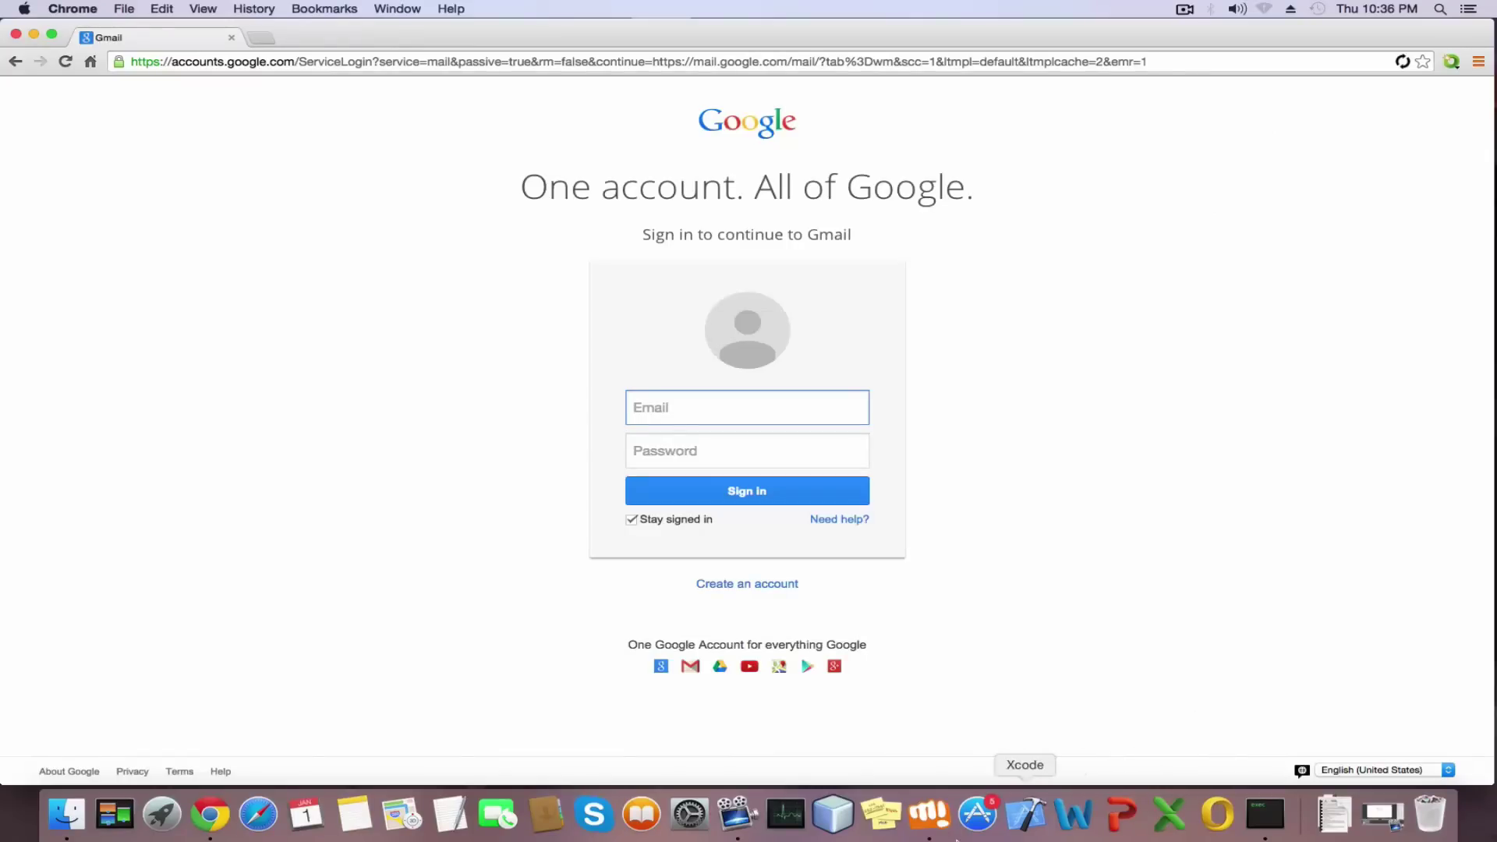
left_click(772, 590)
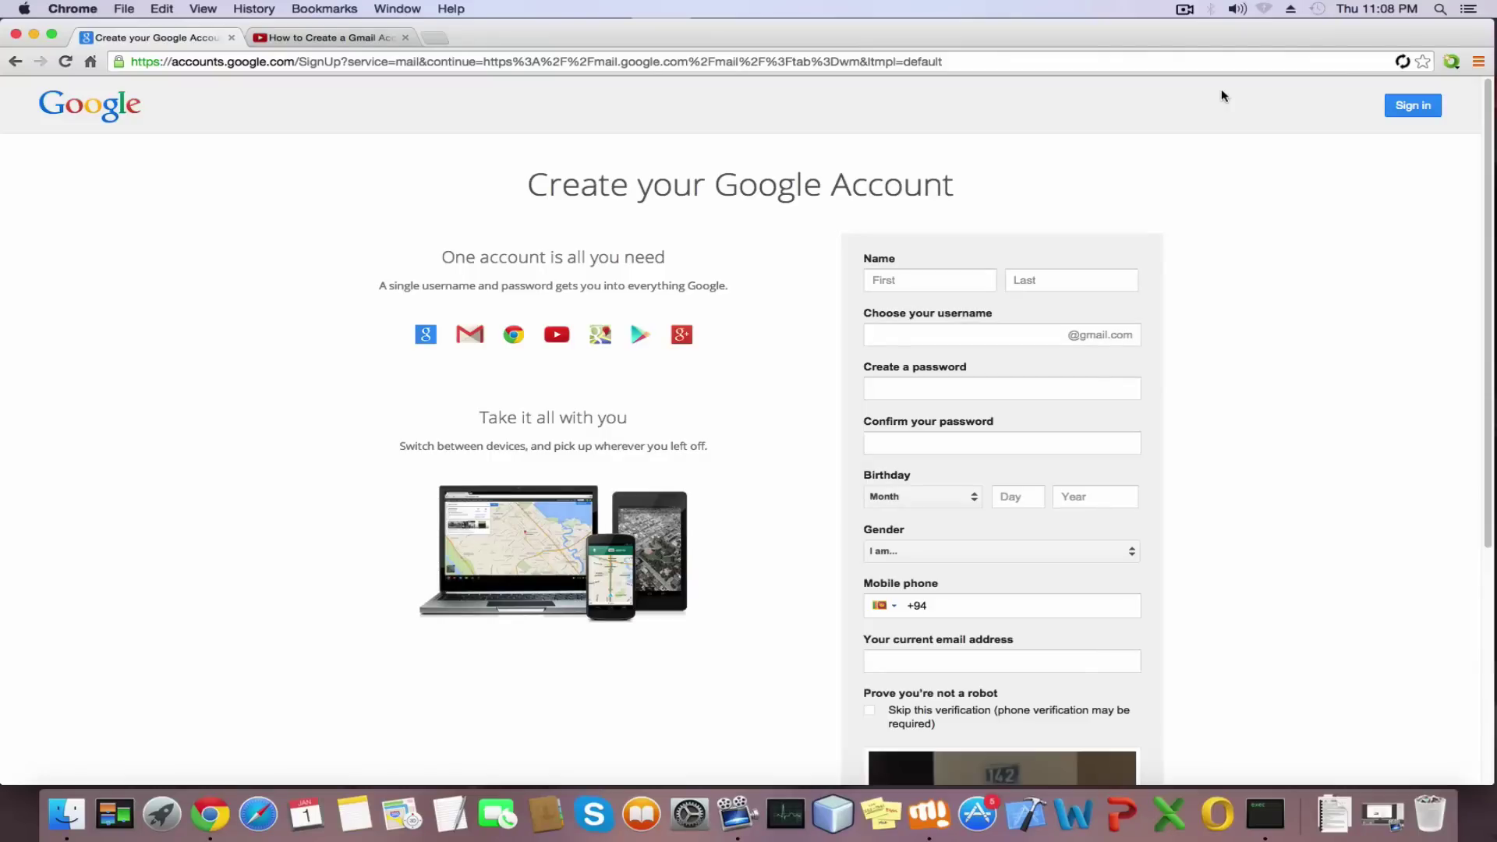
Enter first name 'abcd' and last name 'efgh'
left_click(953, 277)
type("abc")
type("d")
key("Tab")
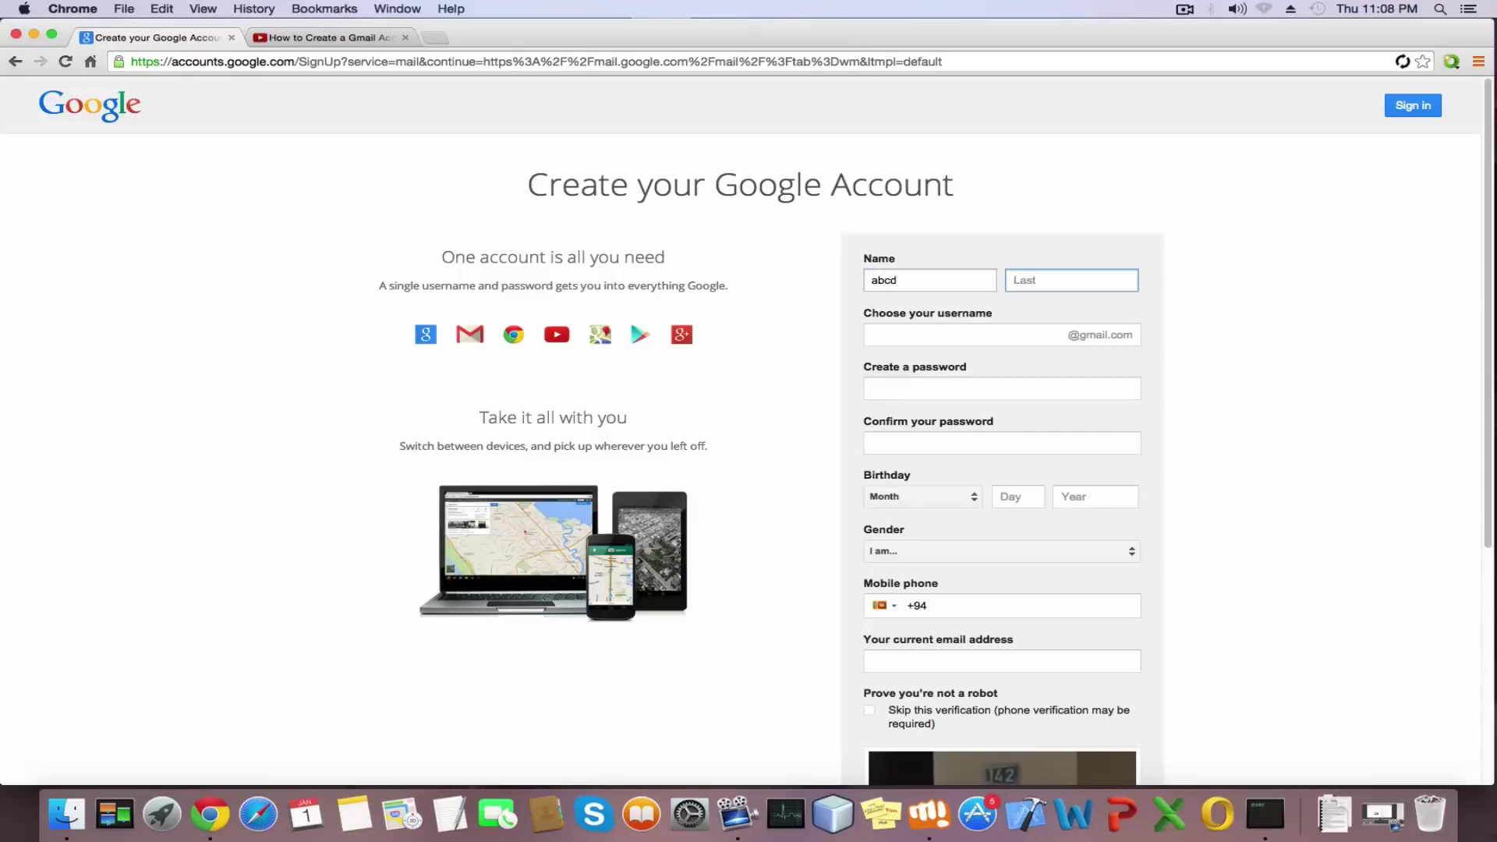
type("f")
key("BackSpace")
type("ef")
type("gh")
key("Tab")
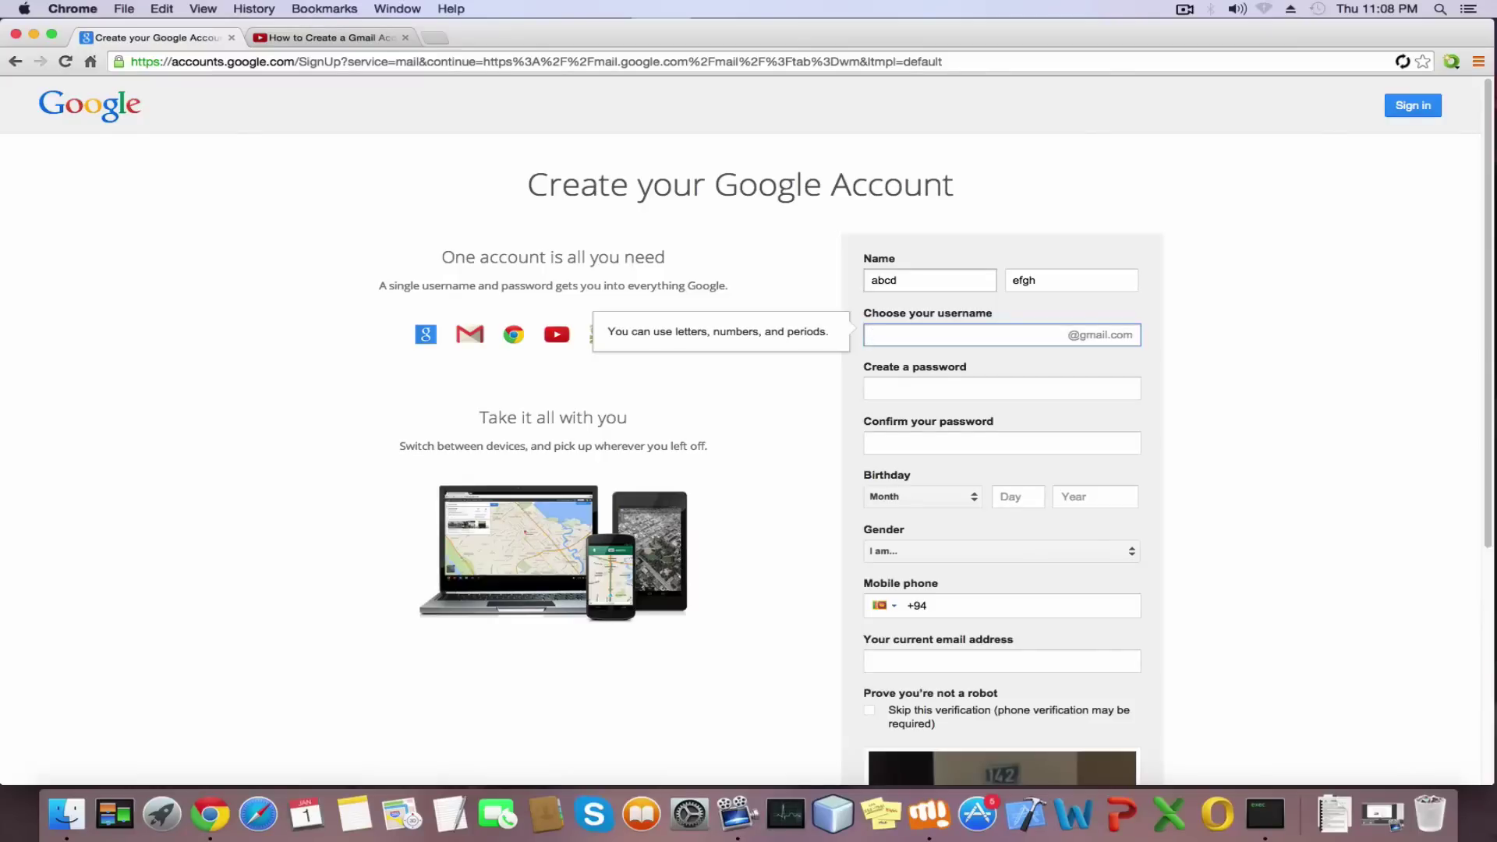
key("Tab")
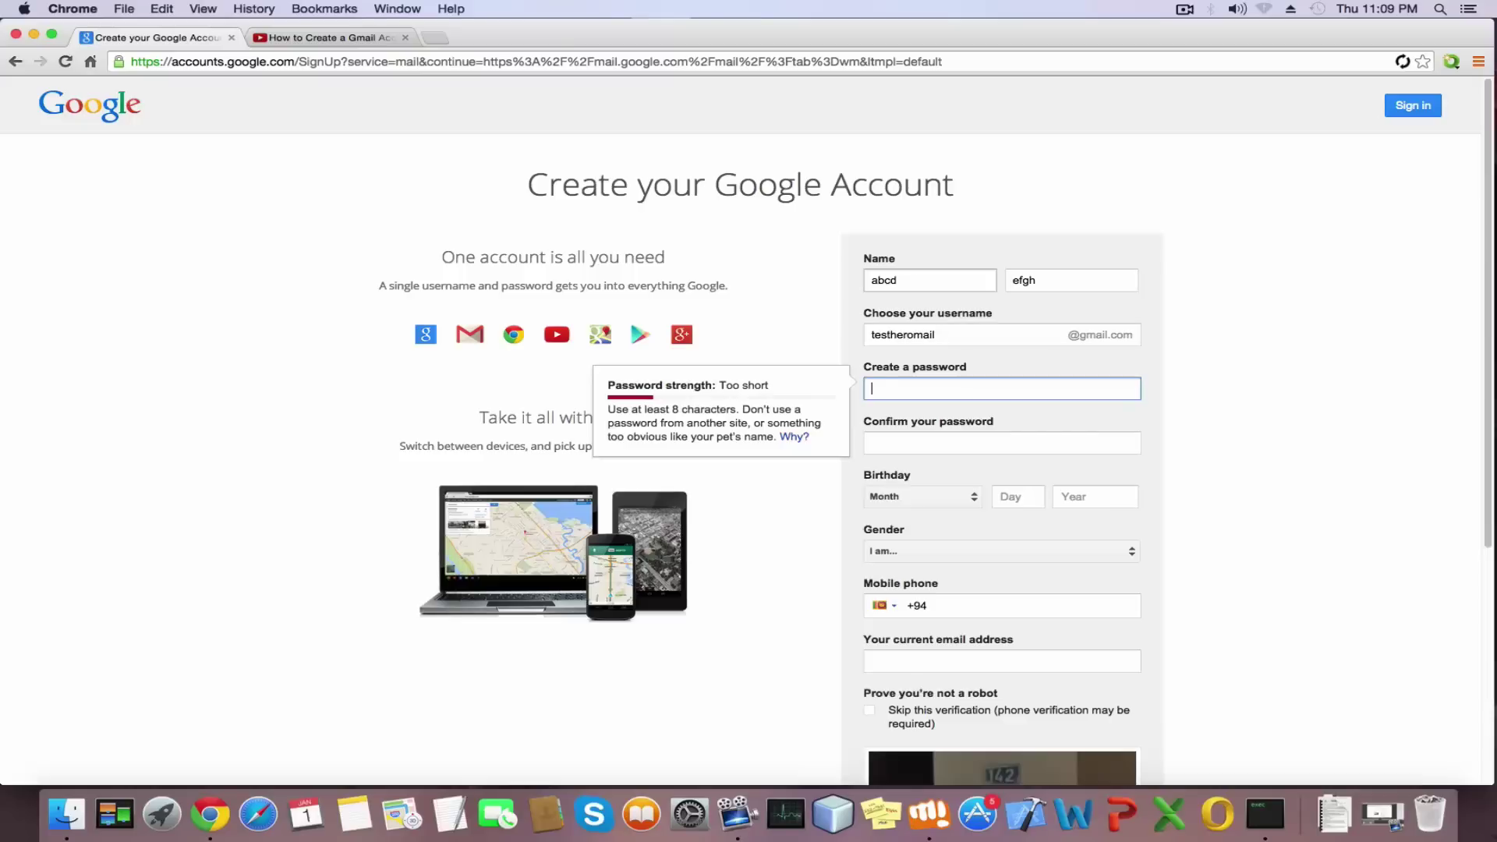
type("••••")
type("•••••••")
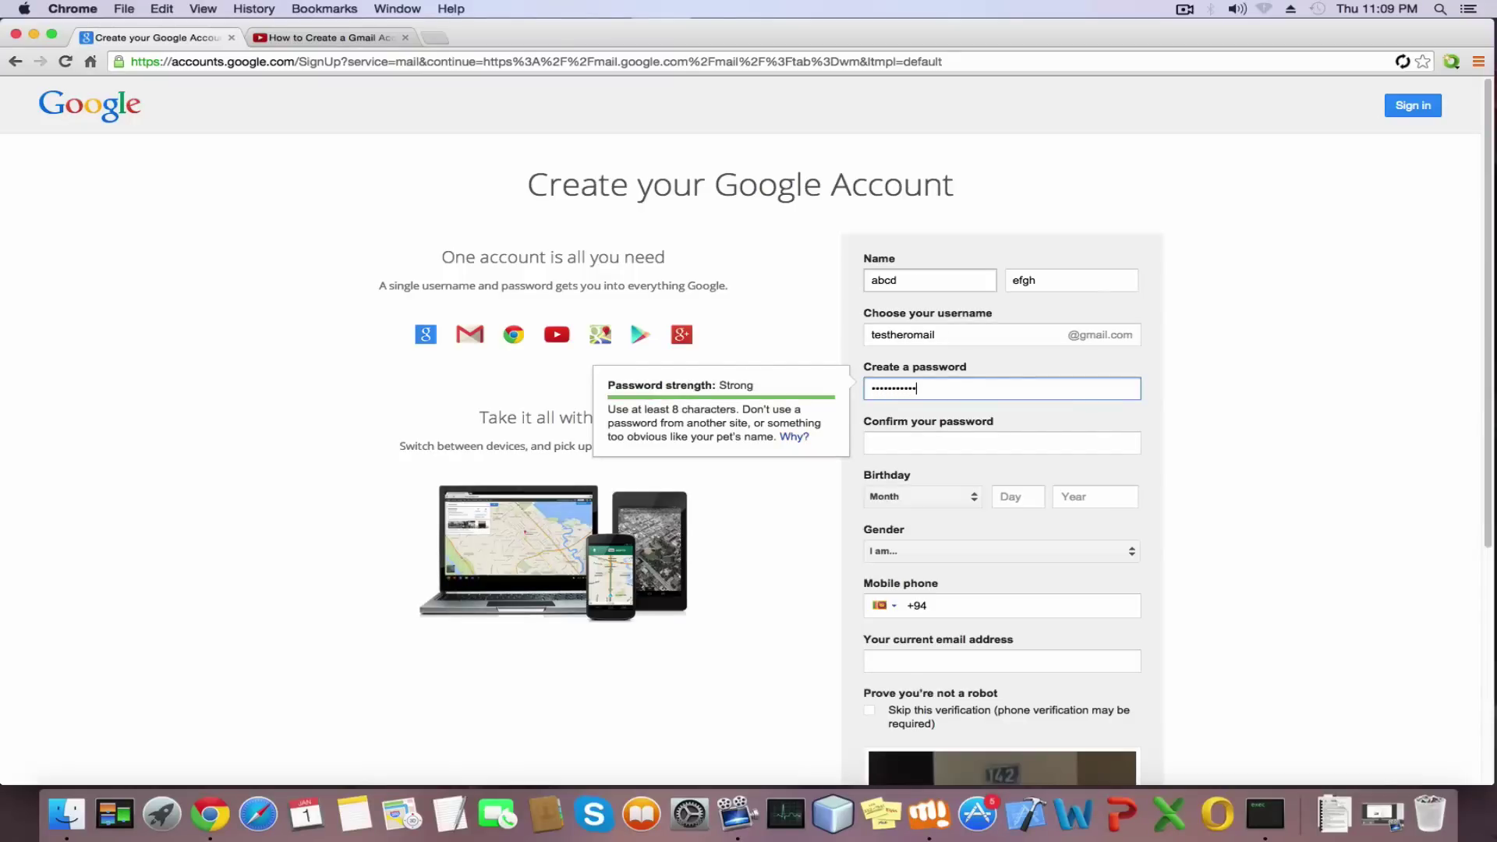
key("Tab")
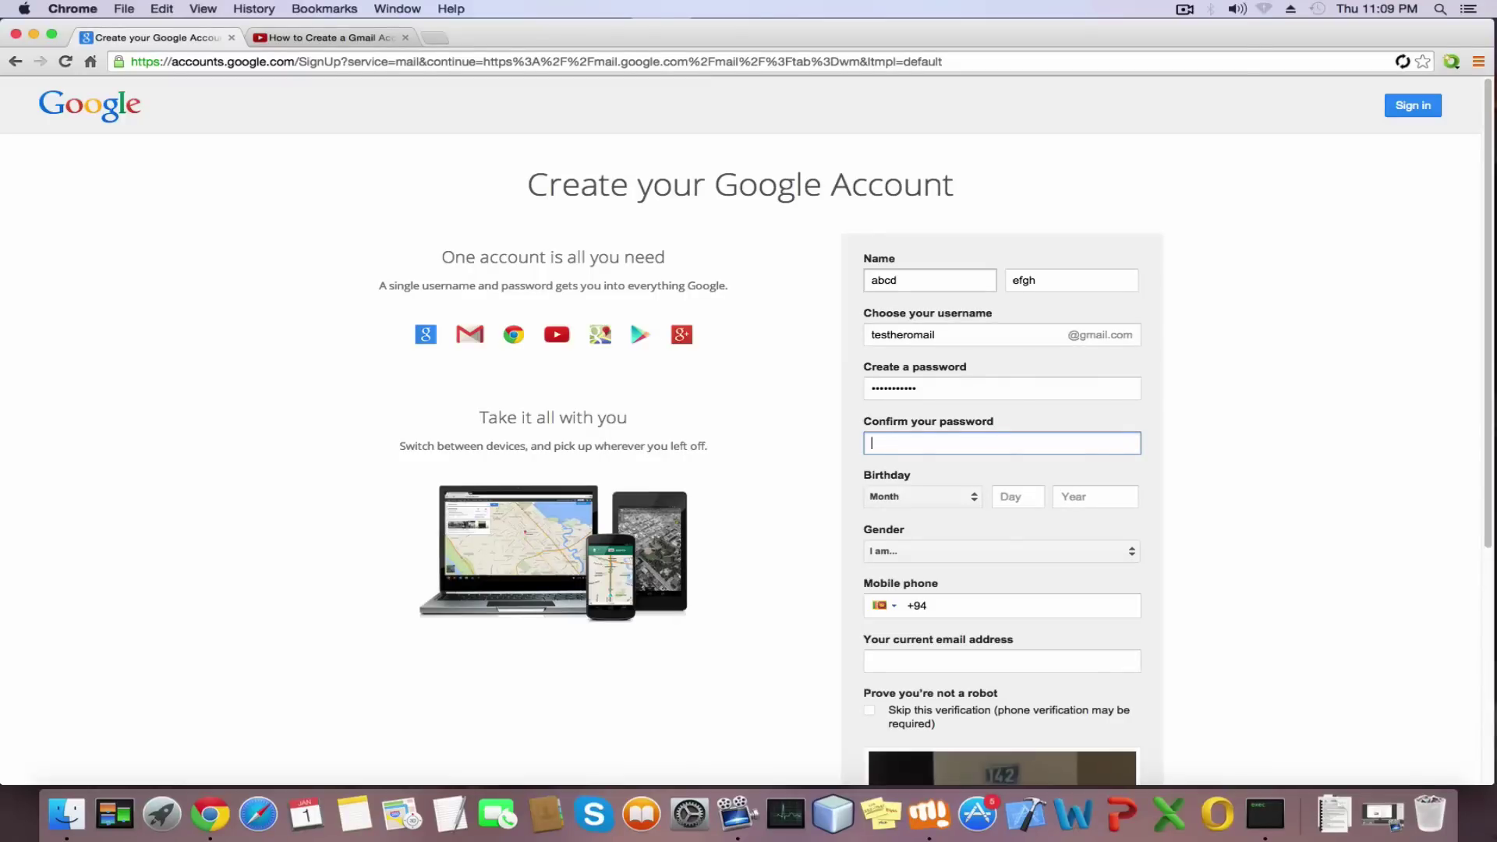
type("*********")
type("**")
Set the birthday to 25 January 1990
left_click(1097, 505)
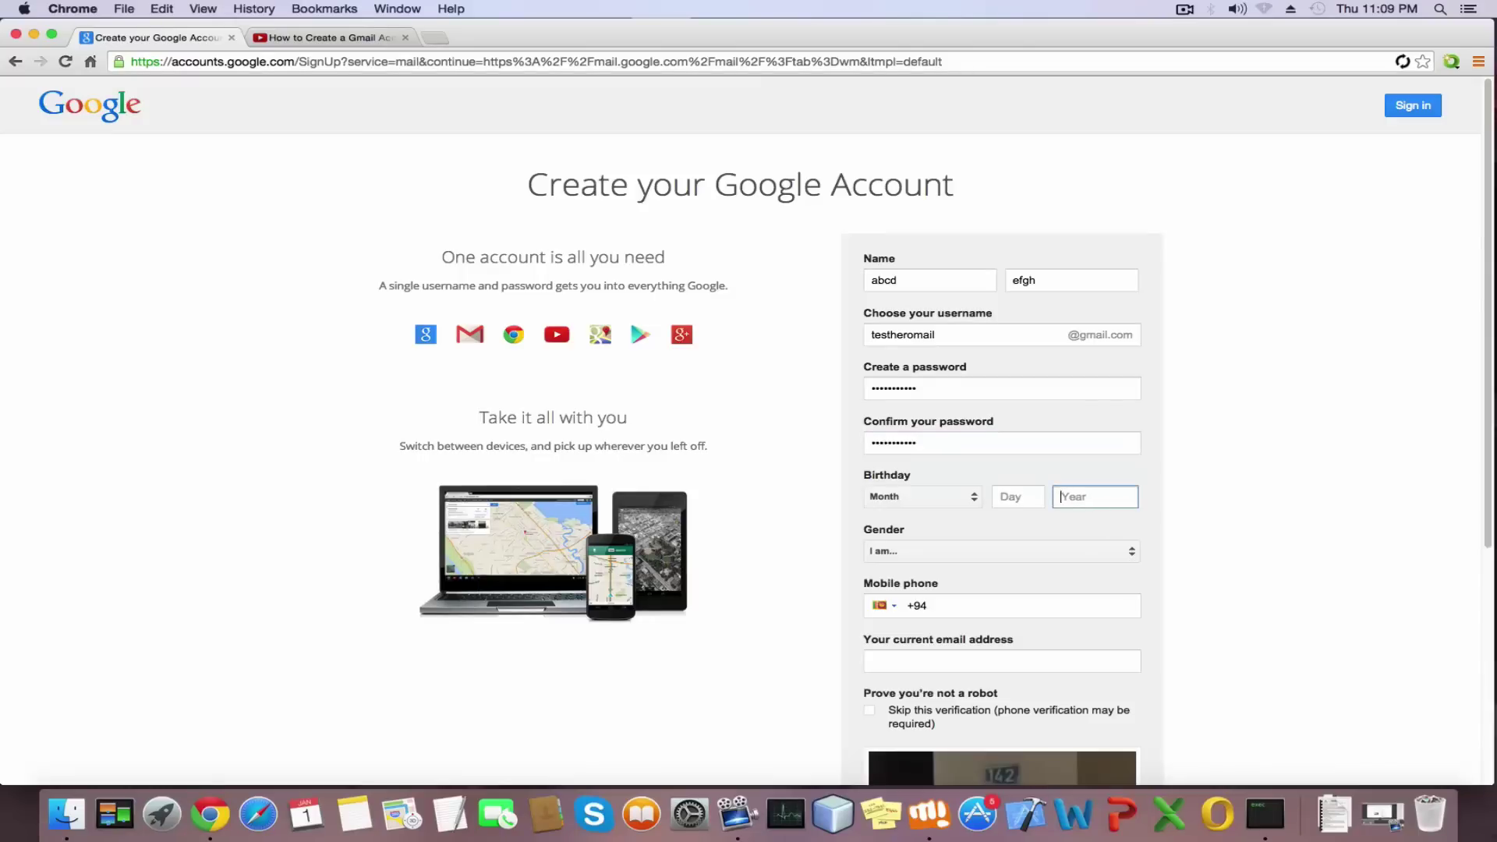
type("19")
type("90")
left_click(1012, 498)
type("25")
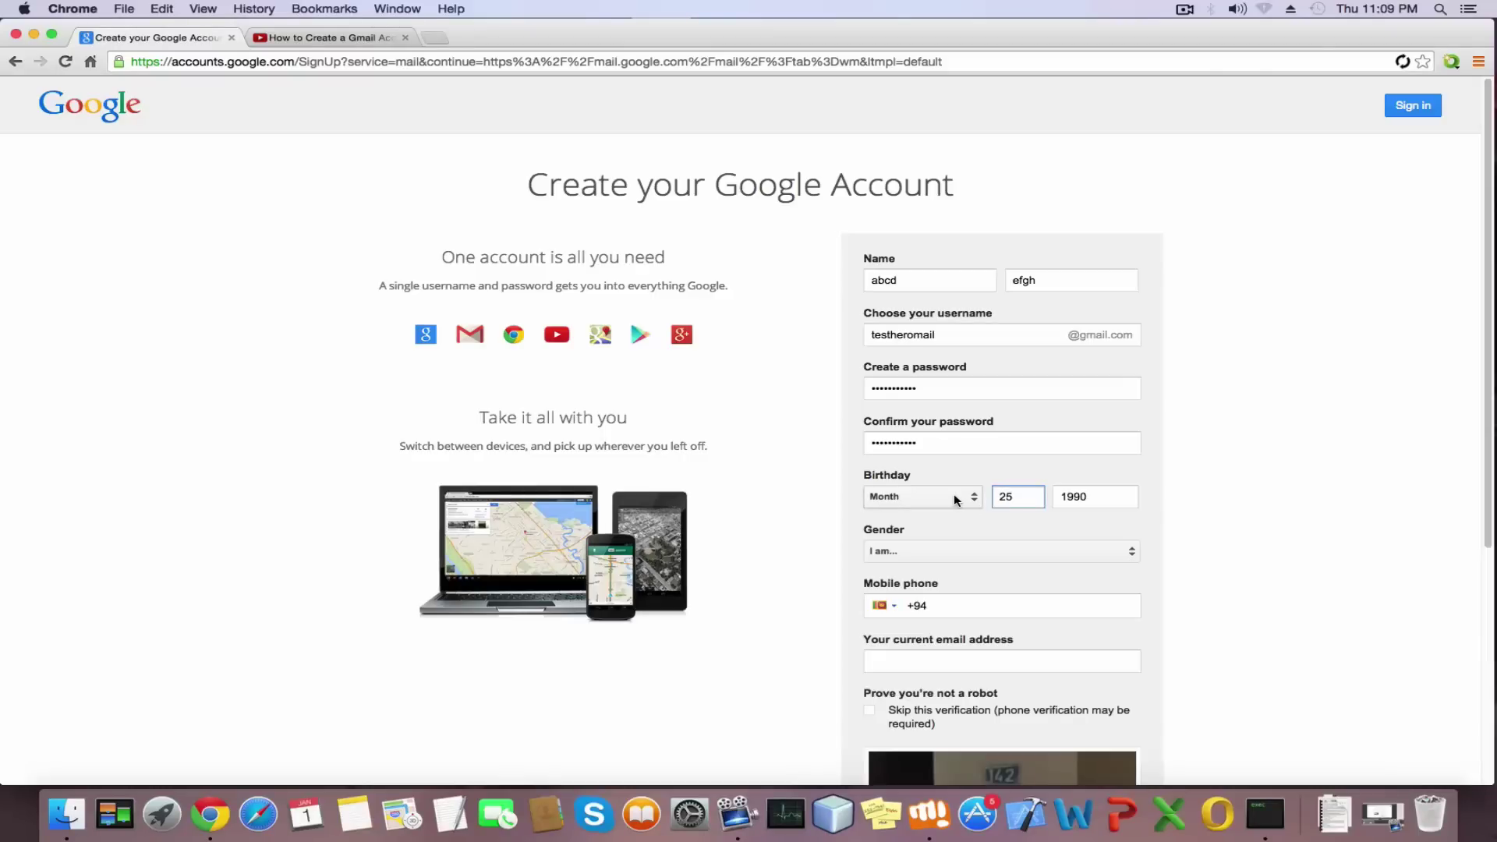
left_click(957, 500)
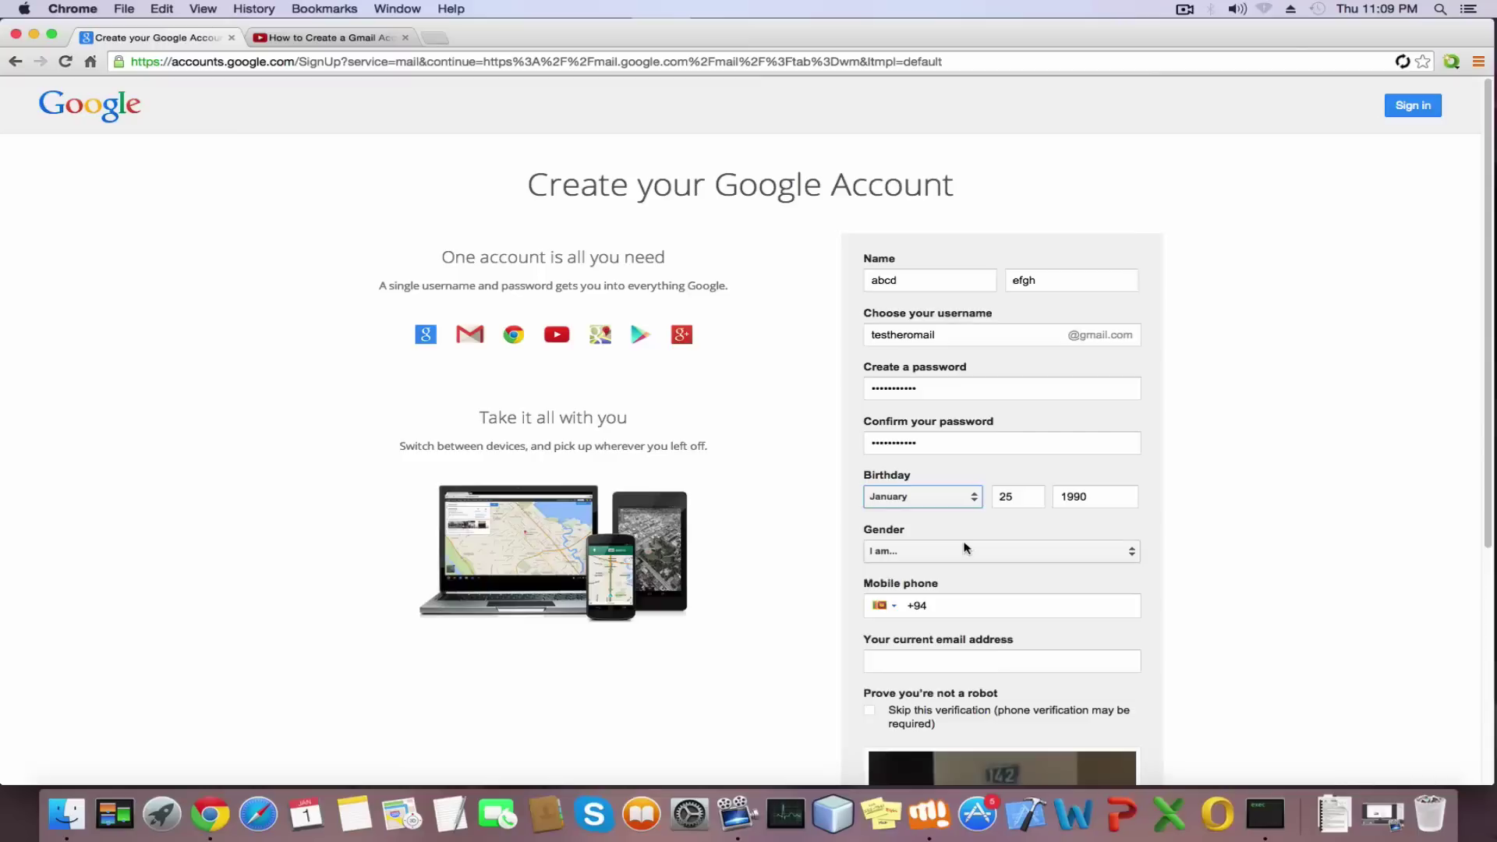
left_click(964, 549)
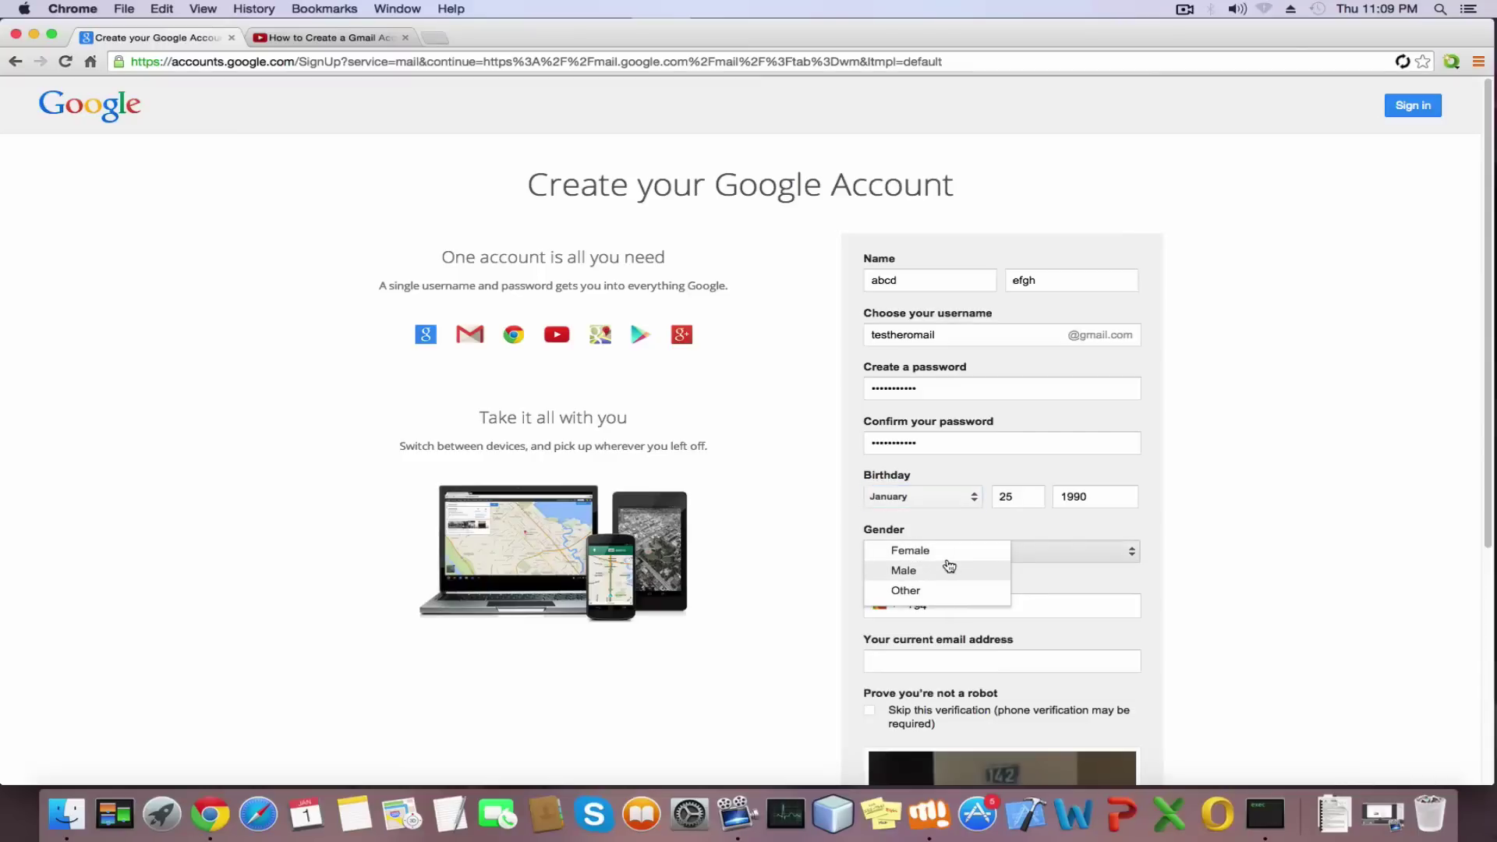
left_click(948, 570)
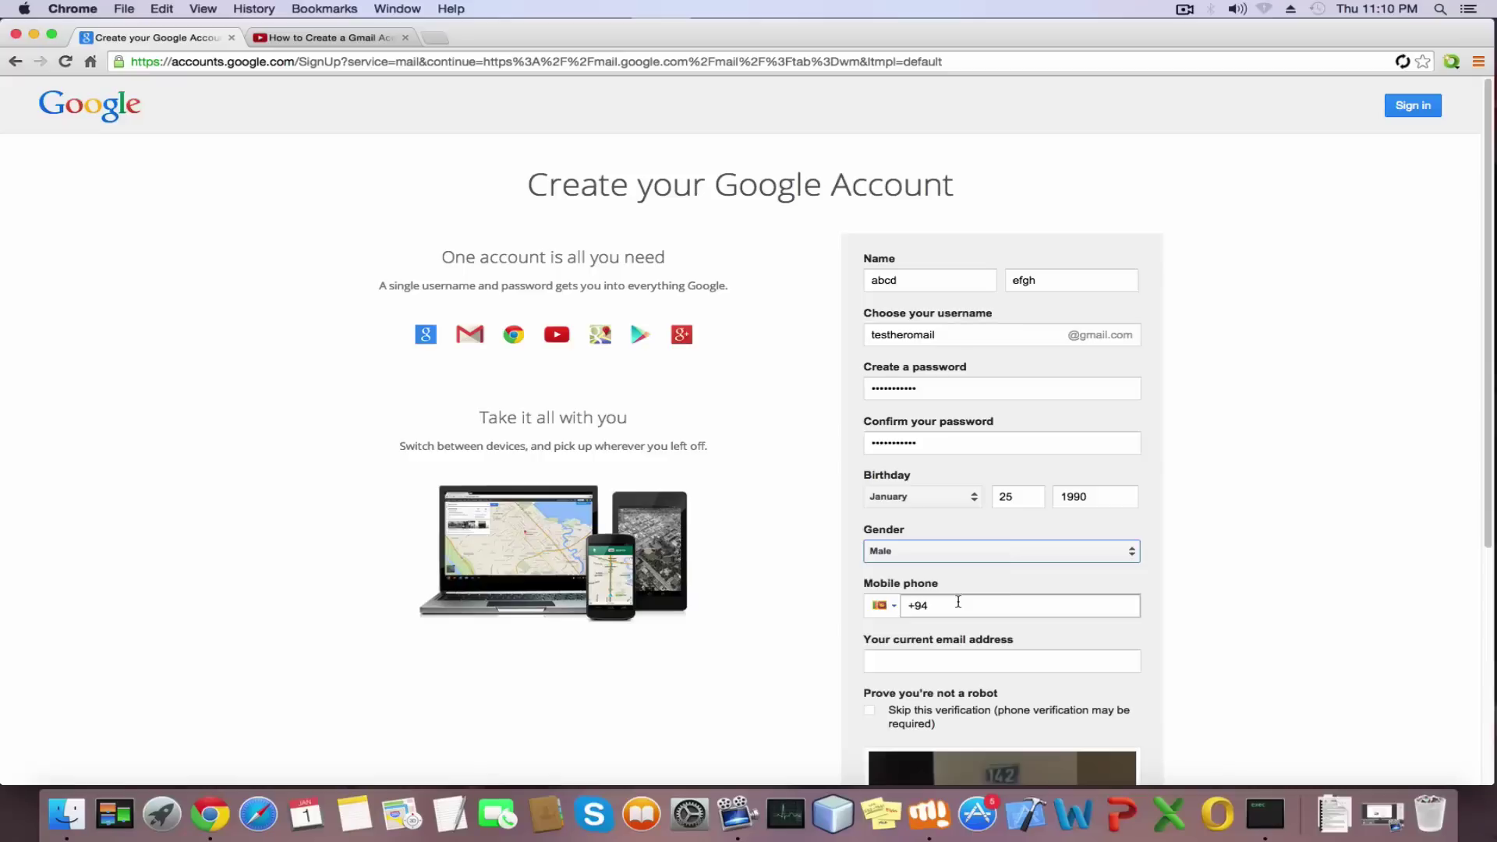
left_click(958, 601)
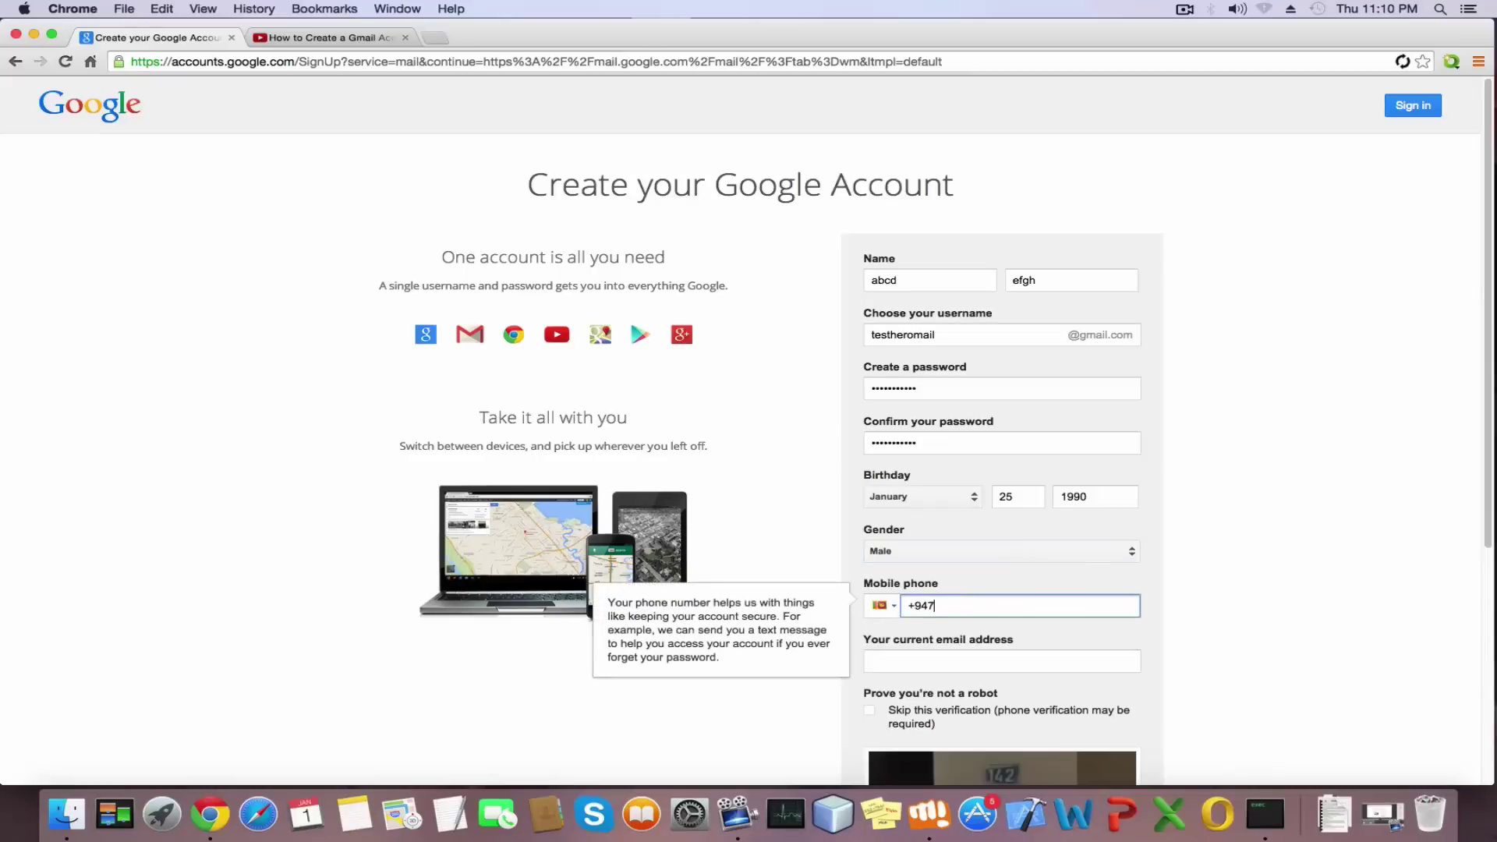
Answer the robot check text with 142
scroll(1012, 730, "down", 2)
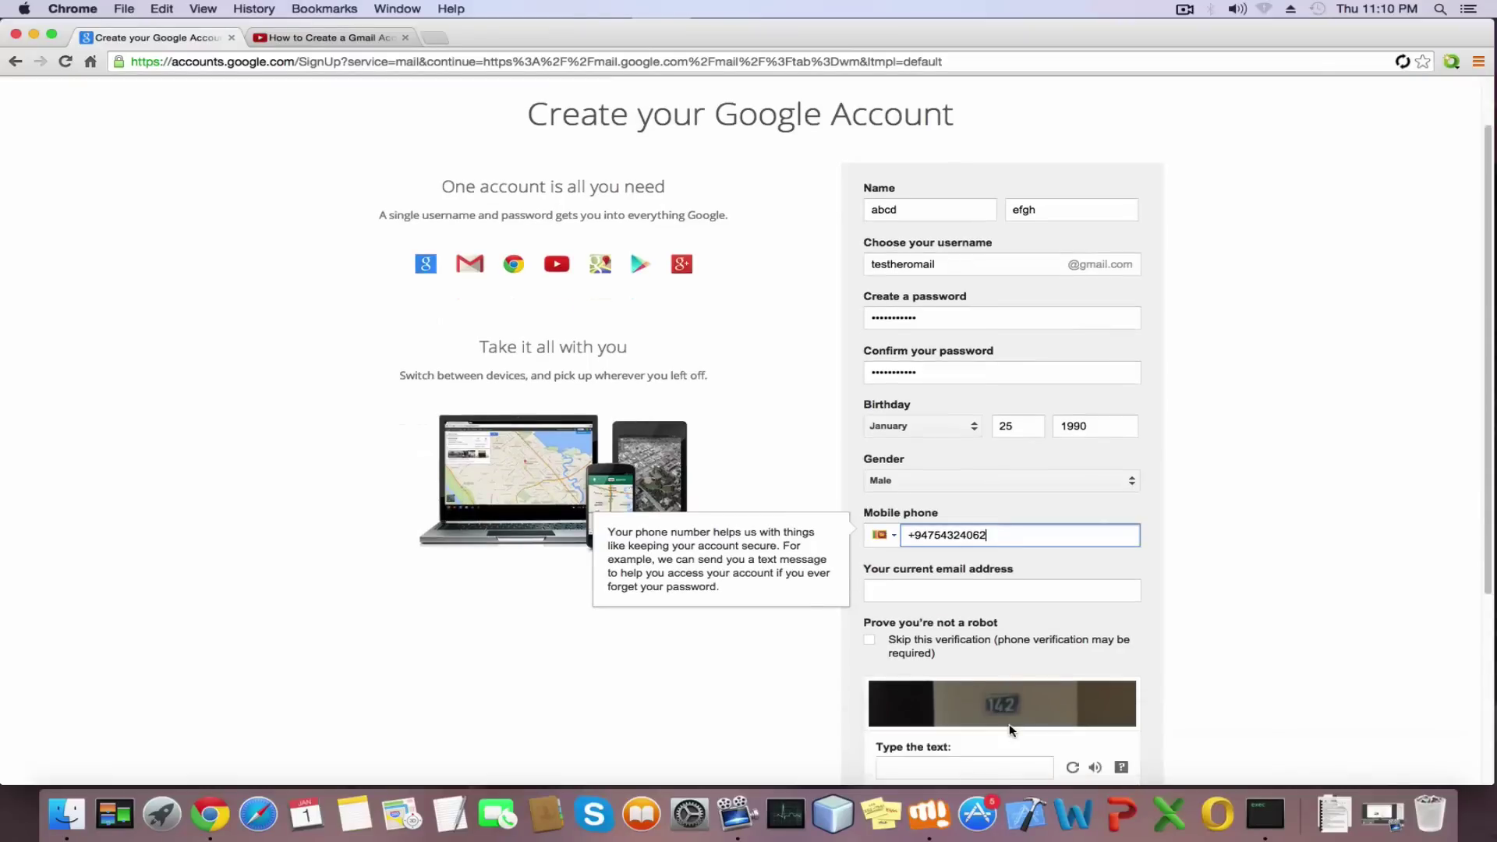
left_click(948, 595)
scroll(948, 595, "down", 3)
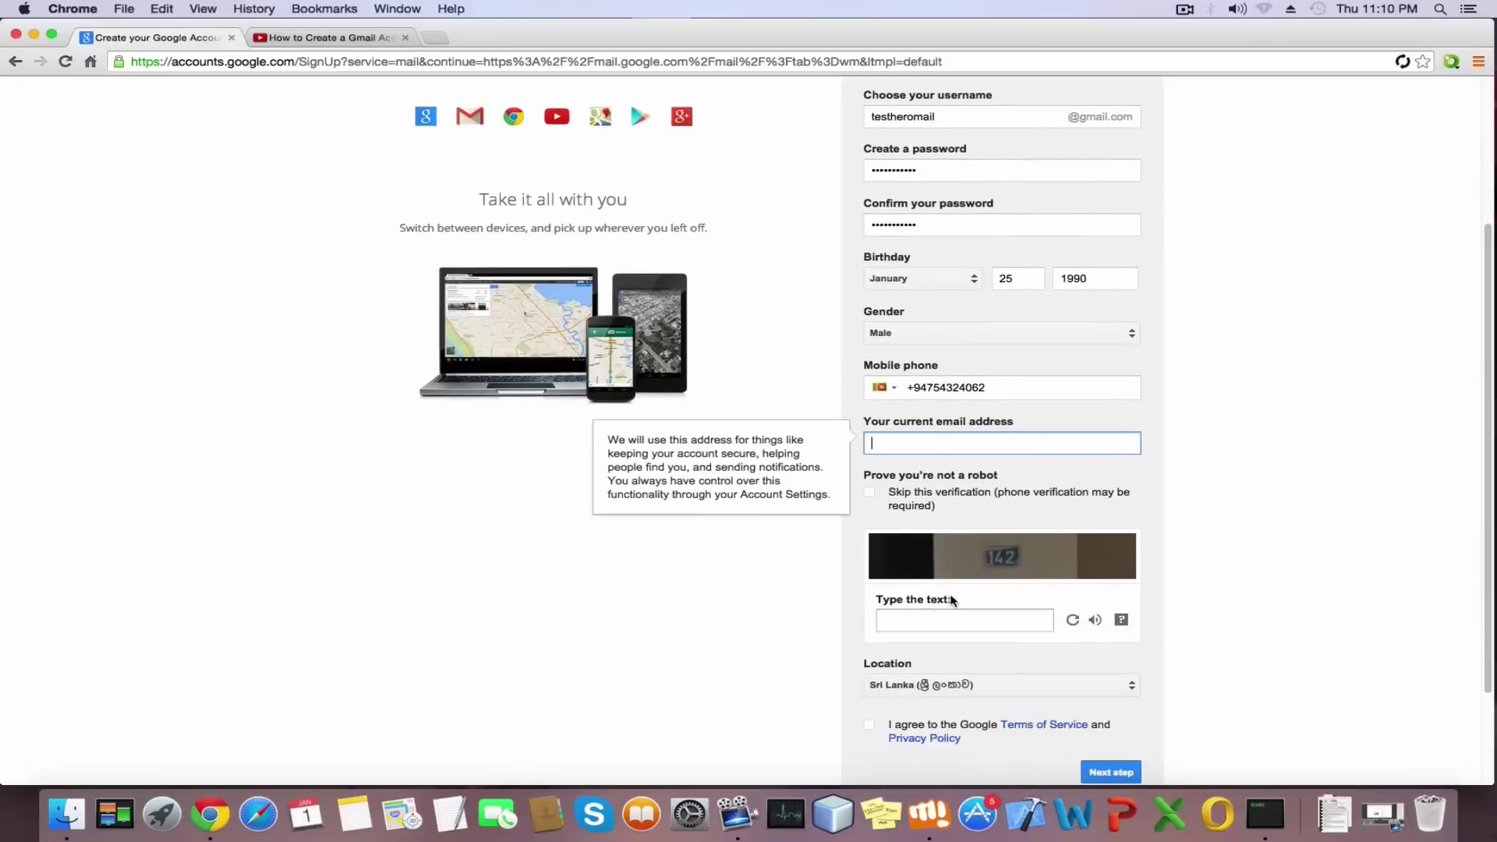
left_click(956, 617)
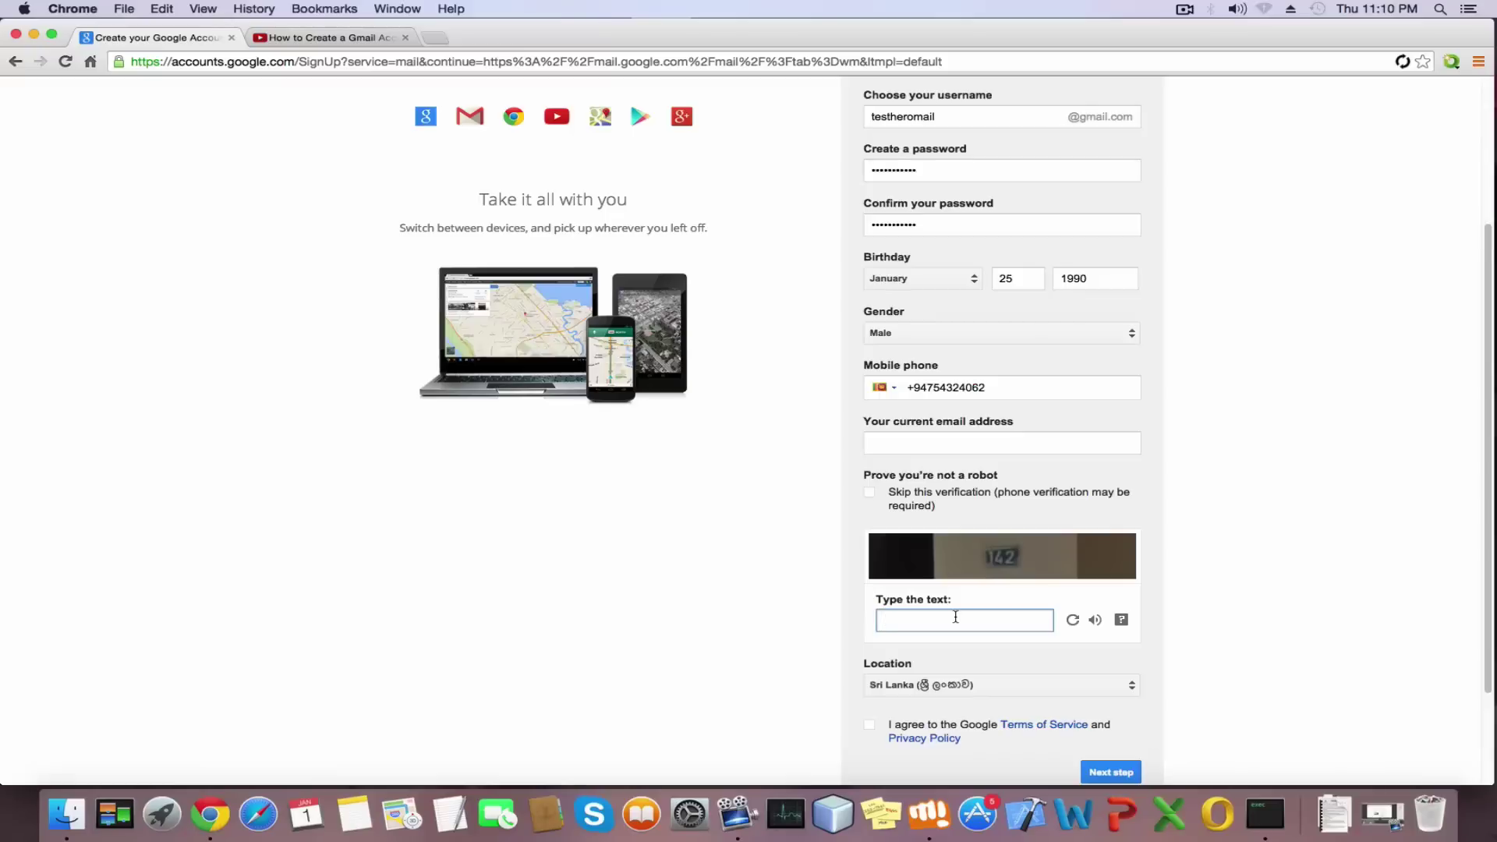
type("142")
Keep Sri Lanka as location, agree to the terms, and submit the form
left_click(1032, 696)
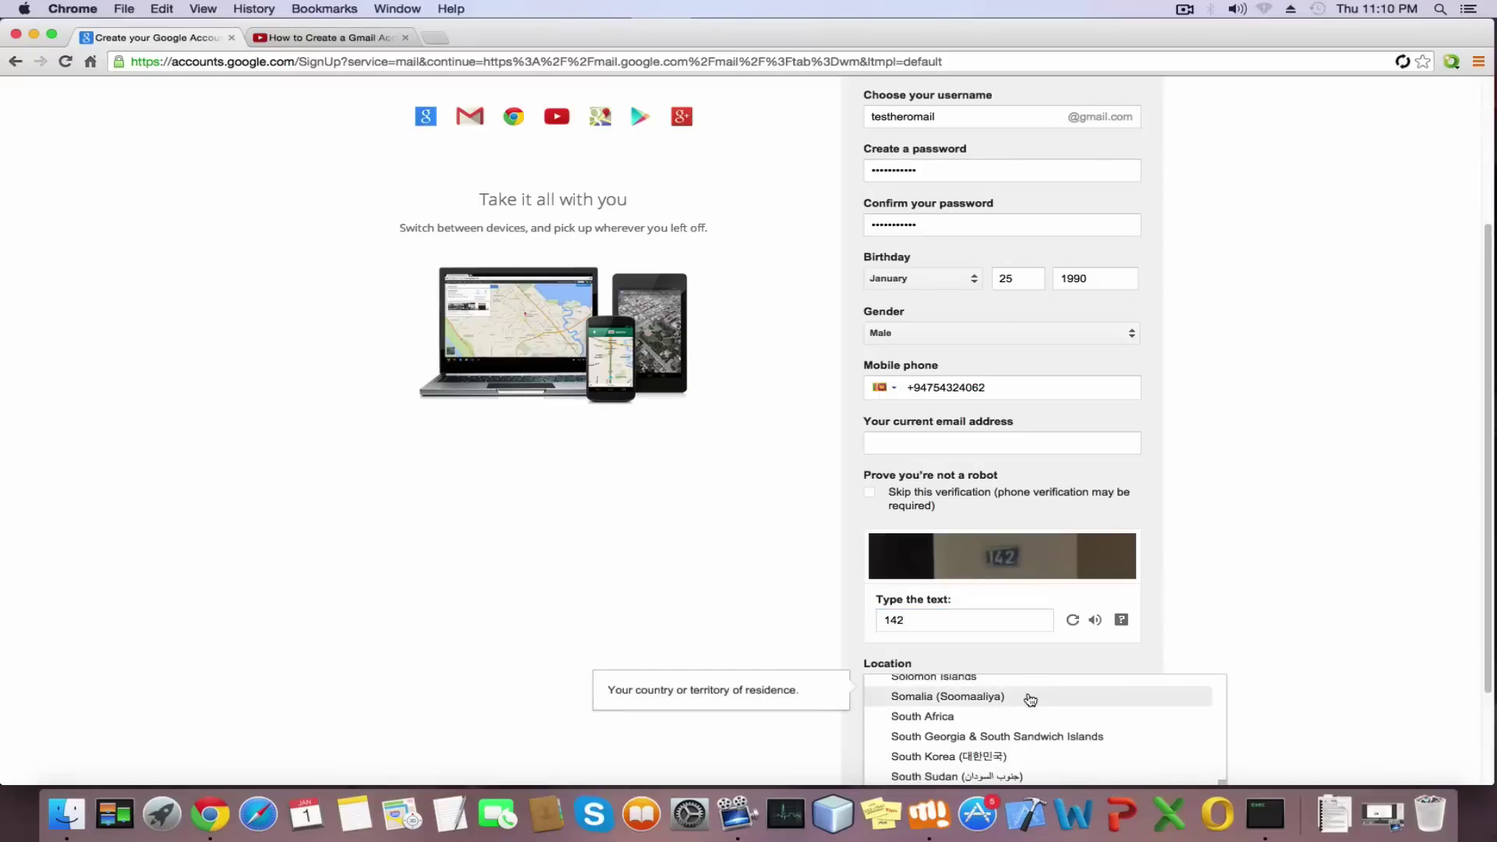
scroll(1030, 700, "down", 5)
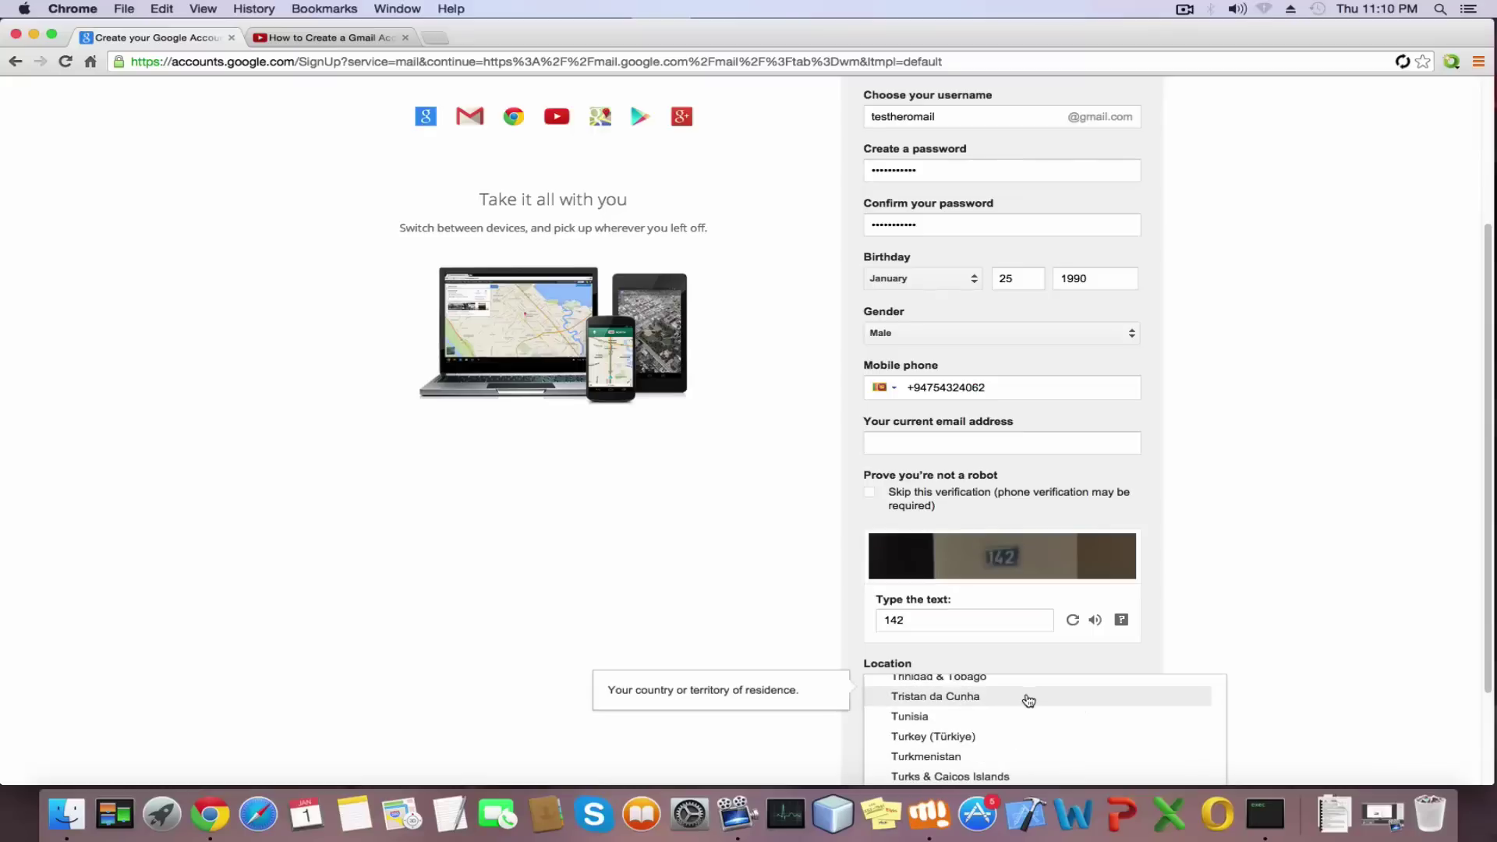
scroll(1029, 699, "up", 15)
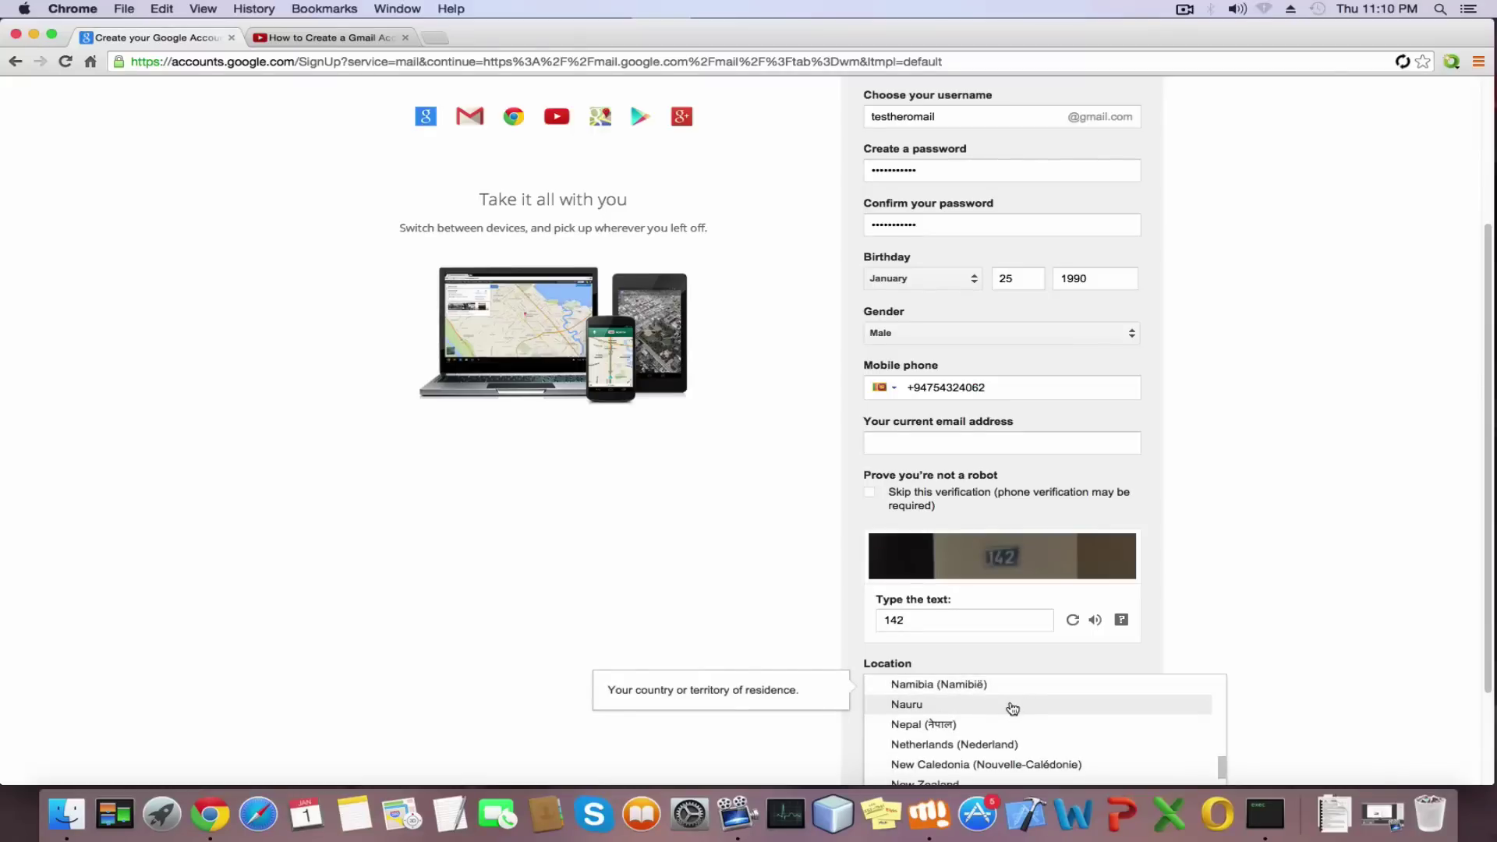
left_click(784, 667)
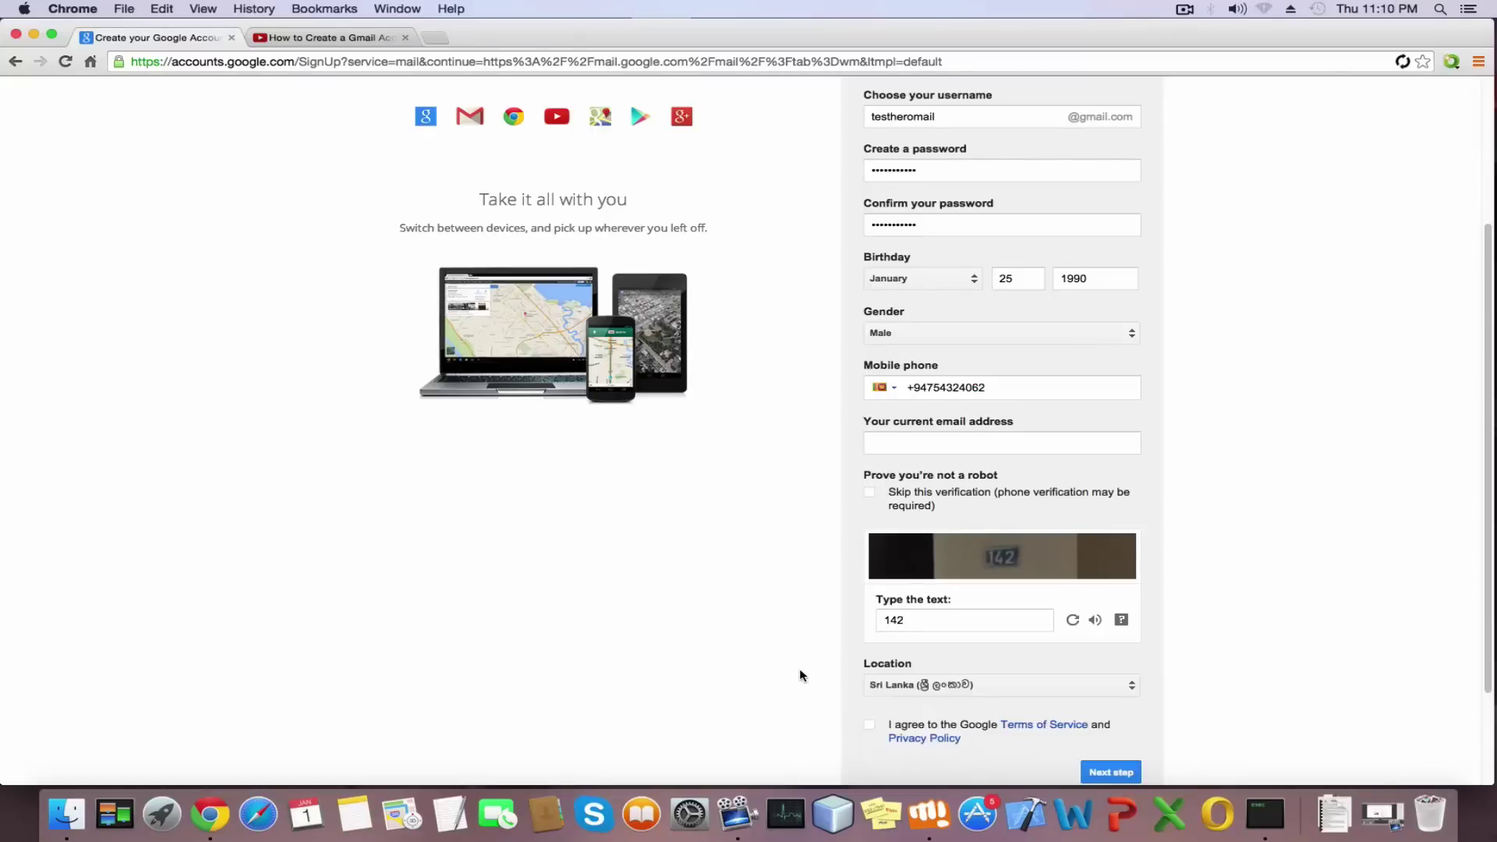
scroll(800, 675, "down", 3)
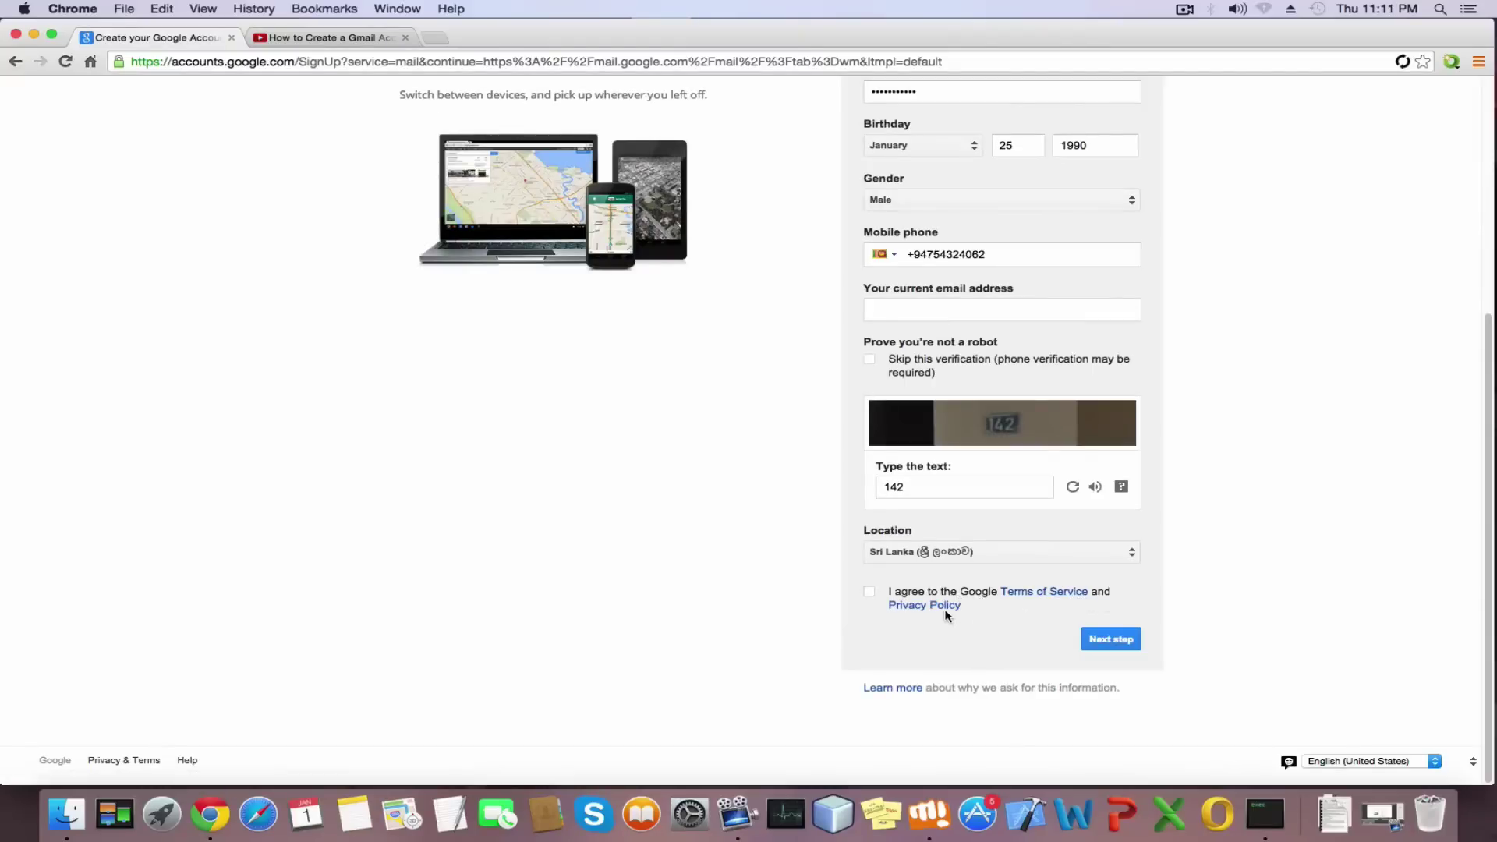
left_click(870, 592)
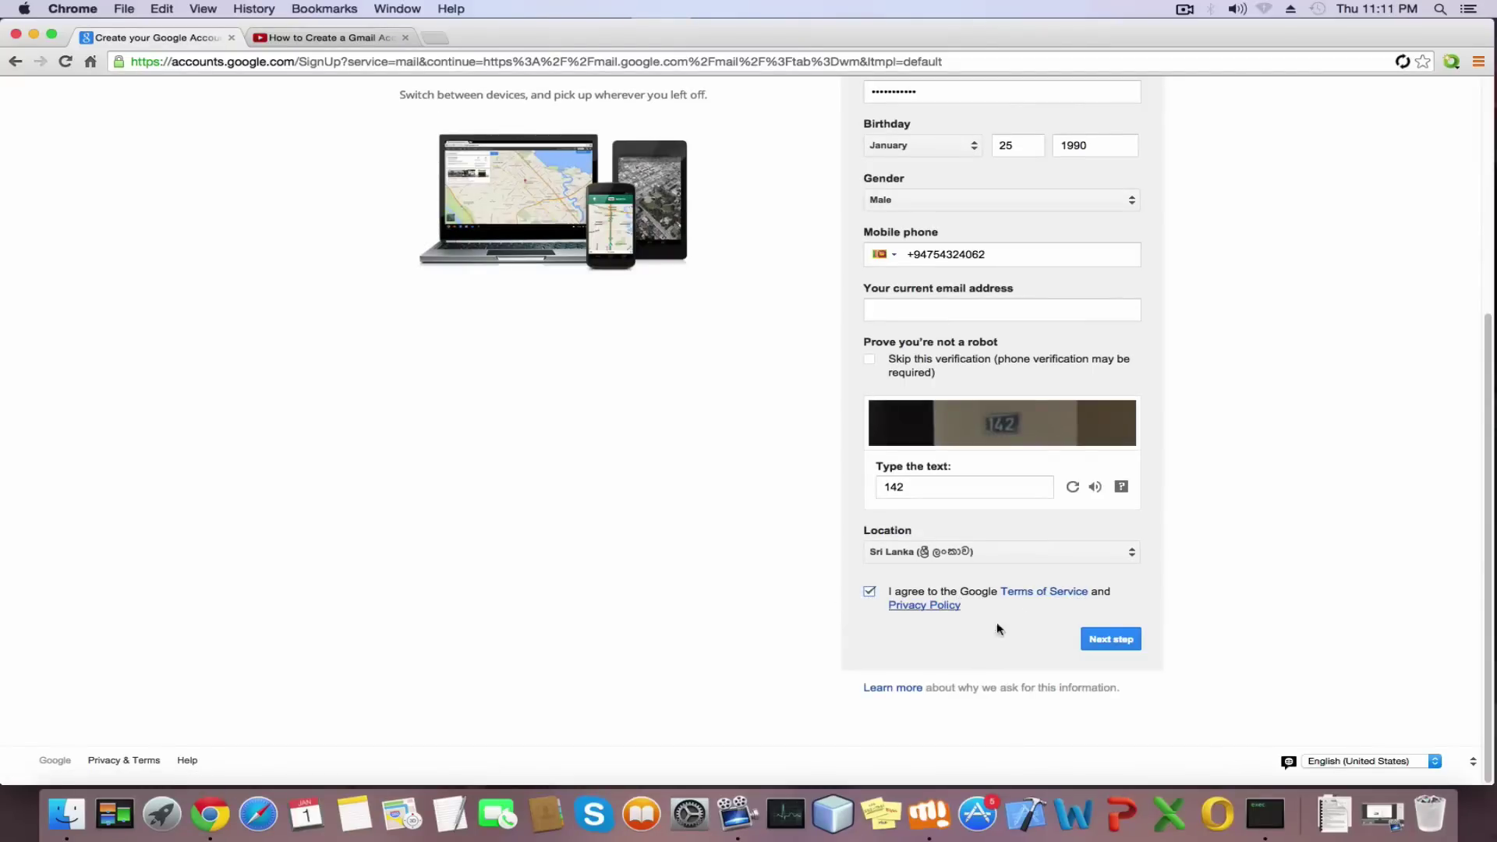
left_click(1102, 644)
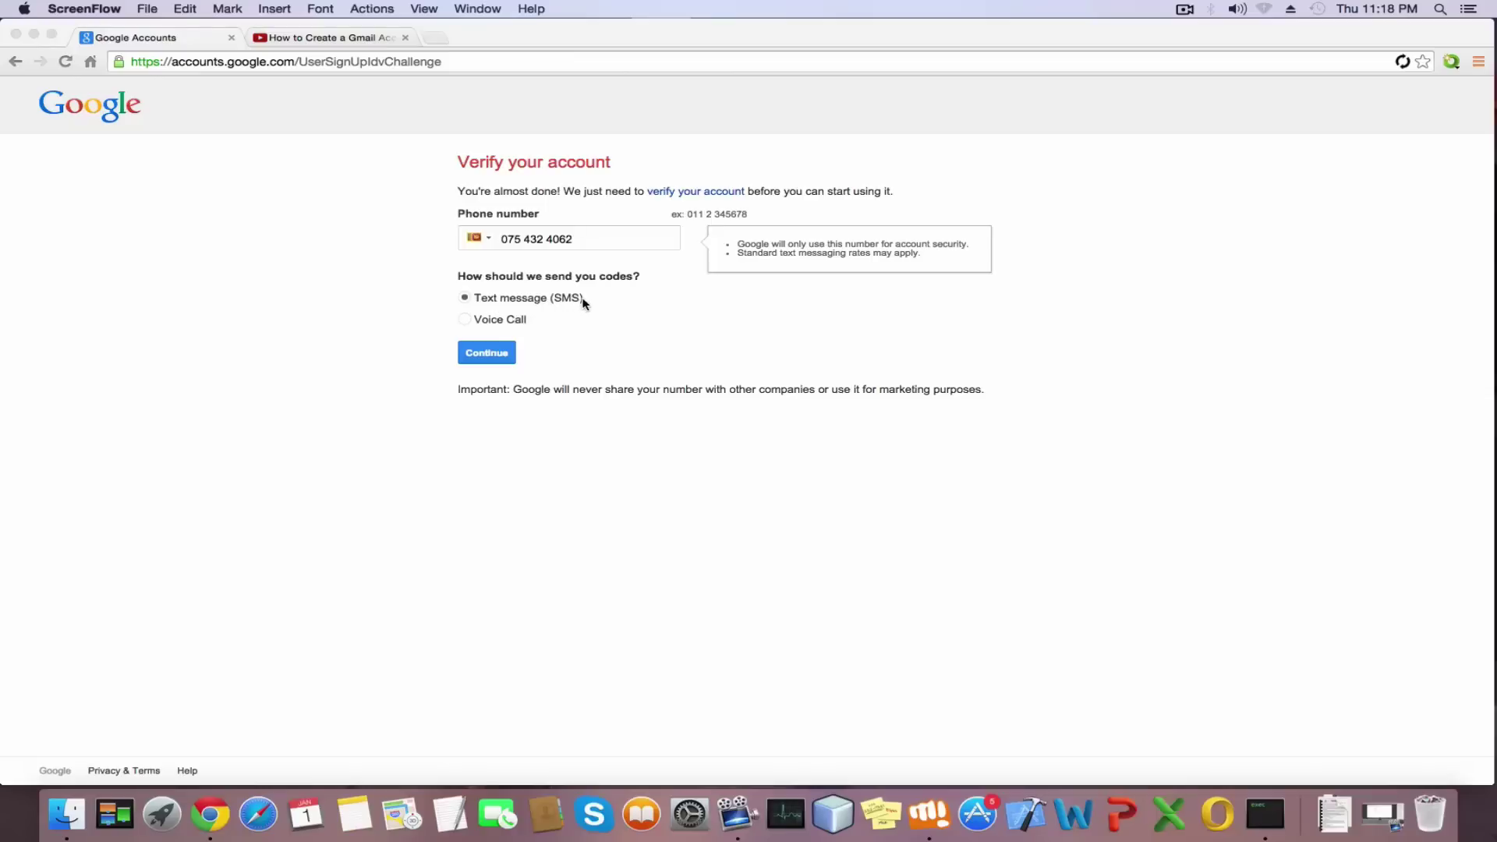
Request the code by text message (SMS), then paste and submit the received code
left_click(496, 358)
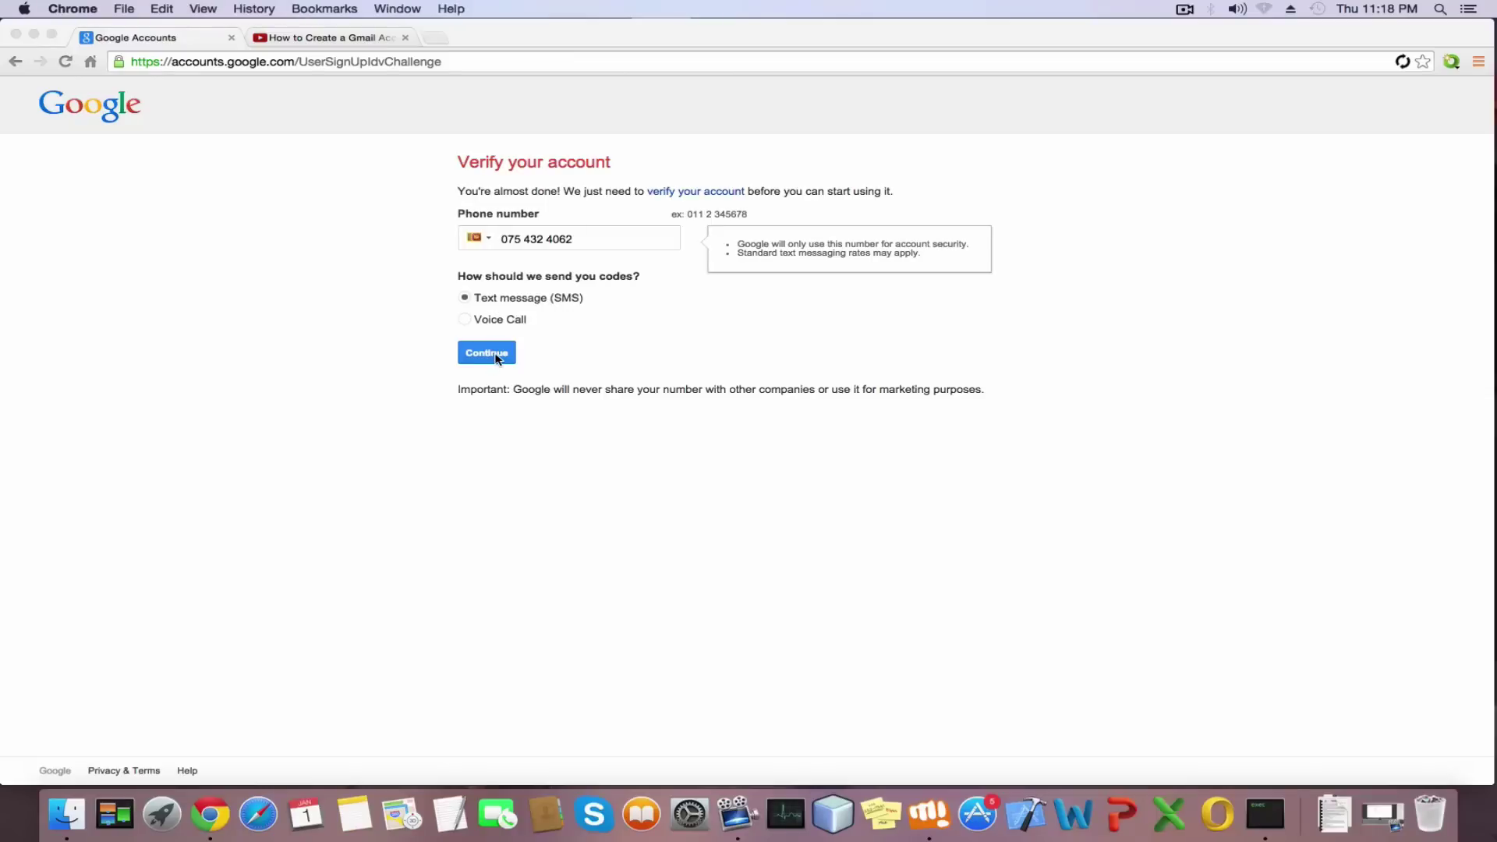
left_click(503, 357)
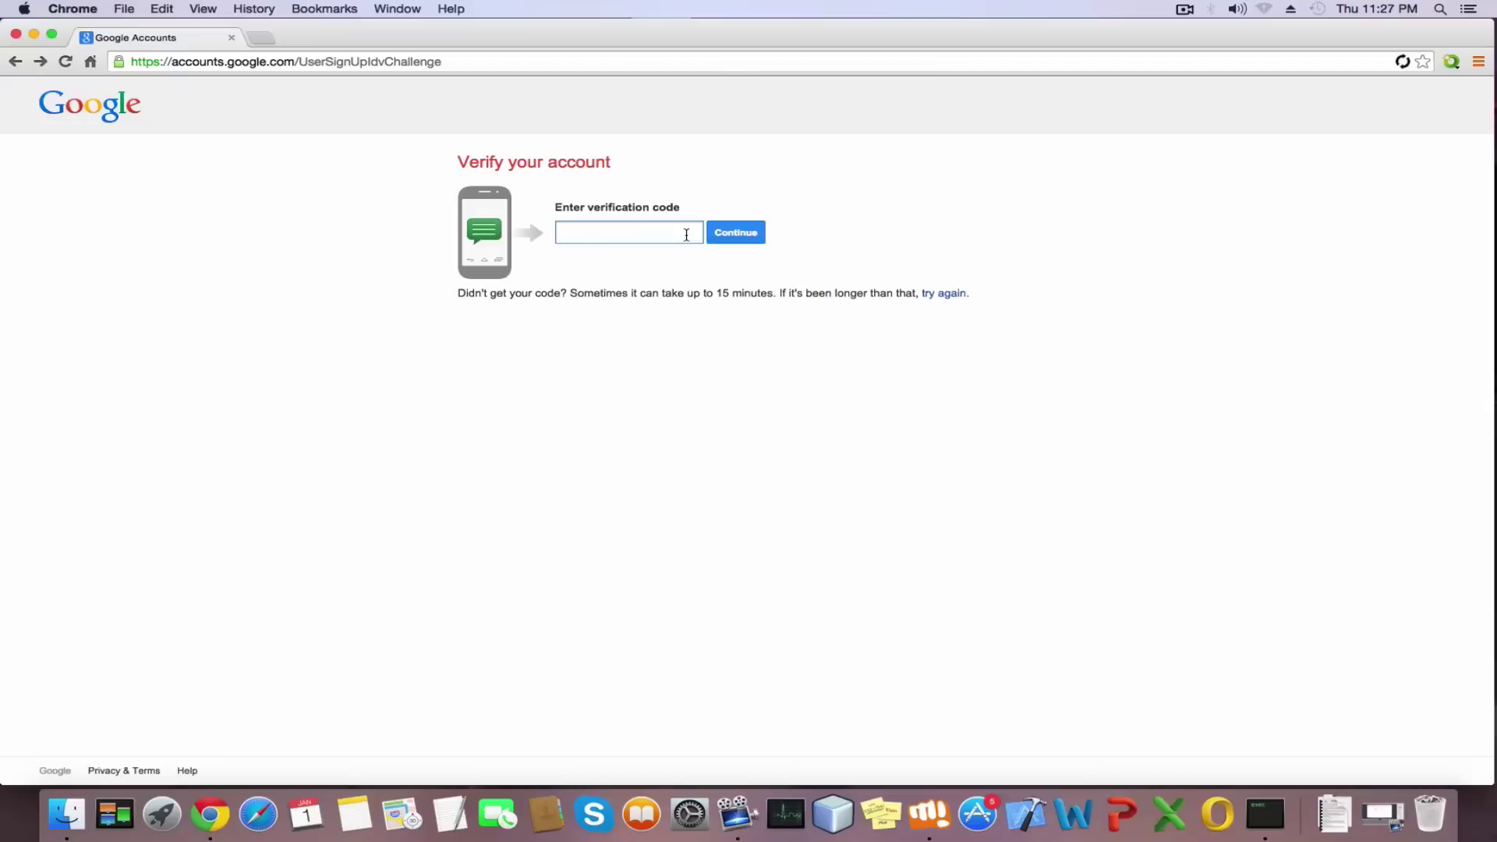
left_click(759, 233)
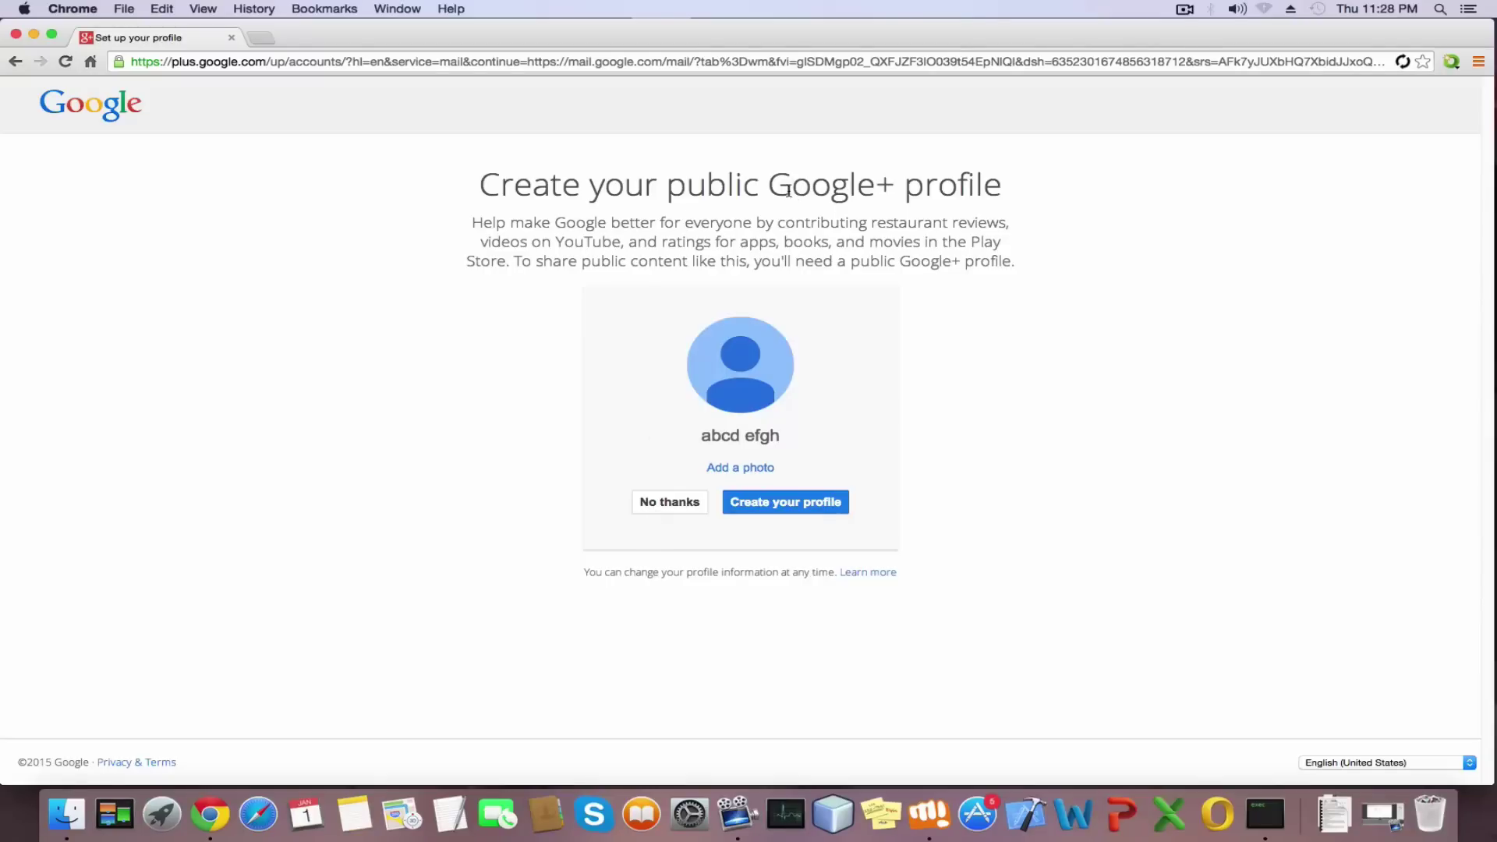
Highlight 'Google+' in the heading, then choose 'No thanks' to skip the public profile
left_click_drag(771, 186, 895, 187)
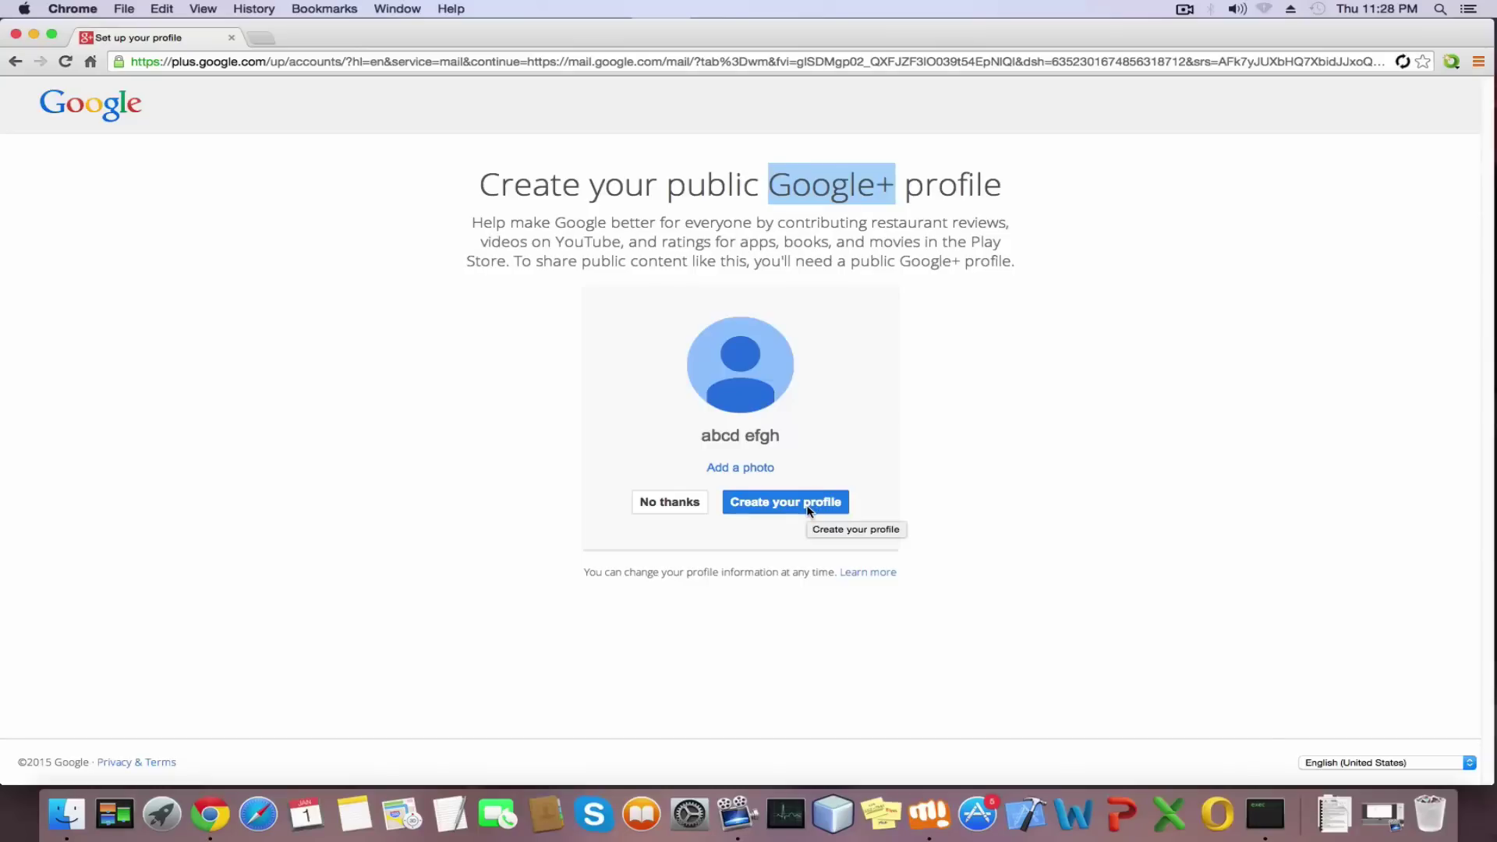
left_click(680, 504)
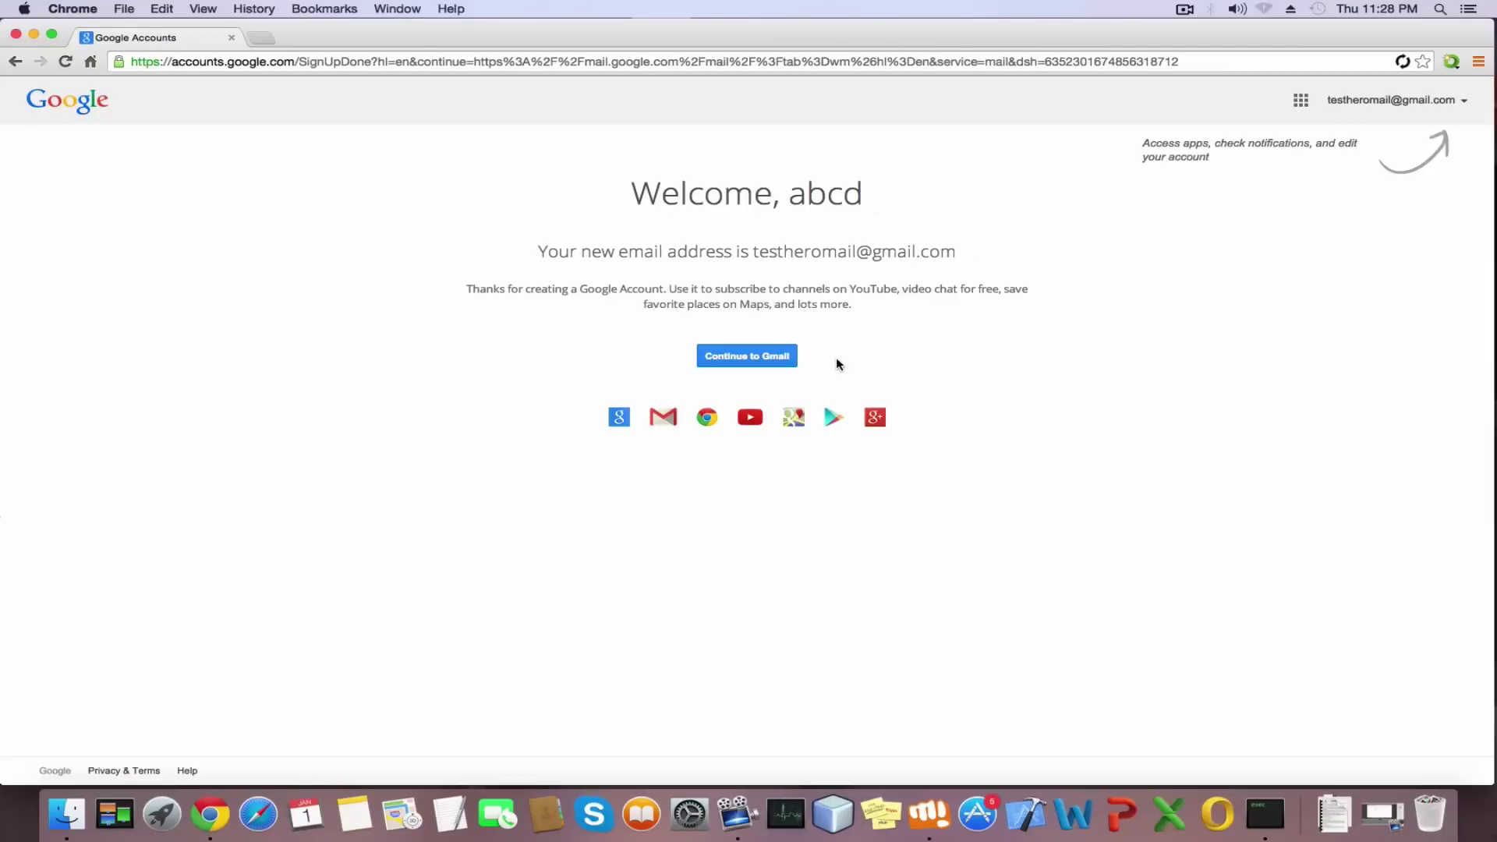
Choose 'Continue to Gmail' on the Welcome page to open the new inbox
left_click(755, 364)
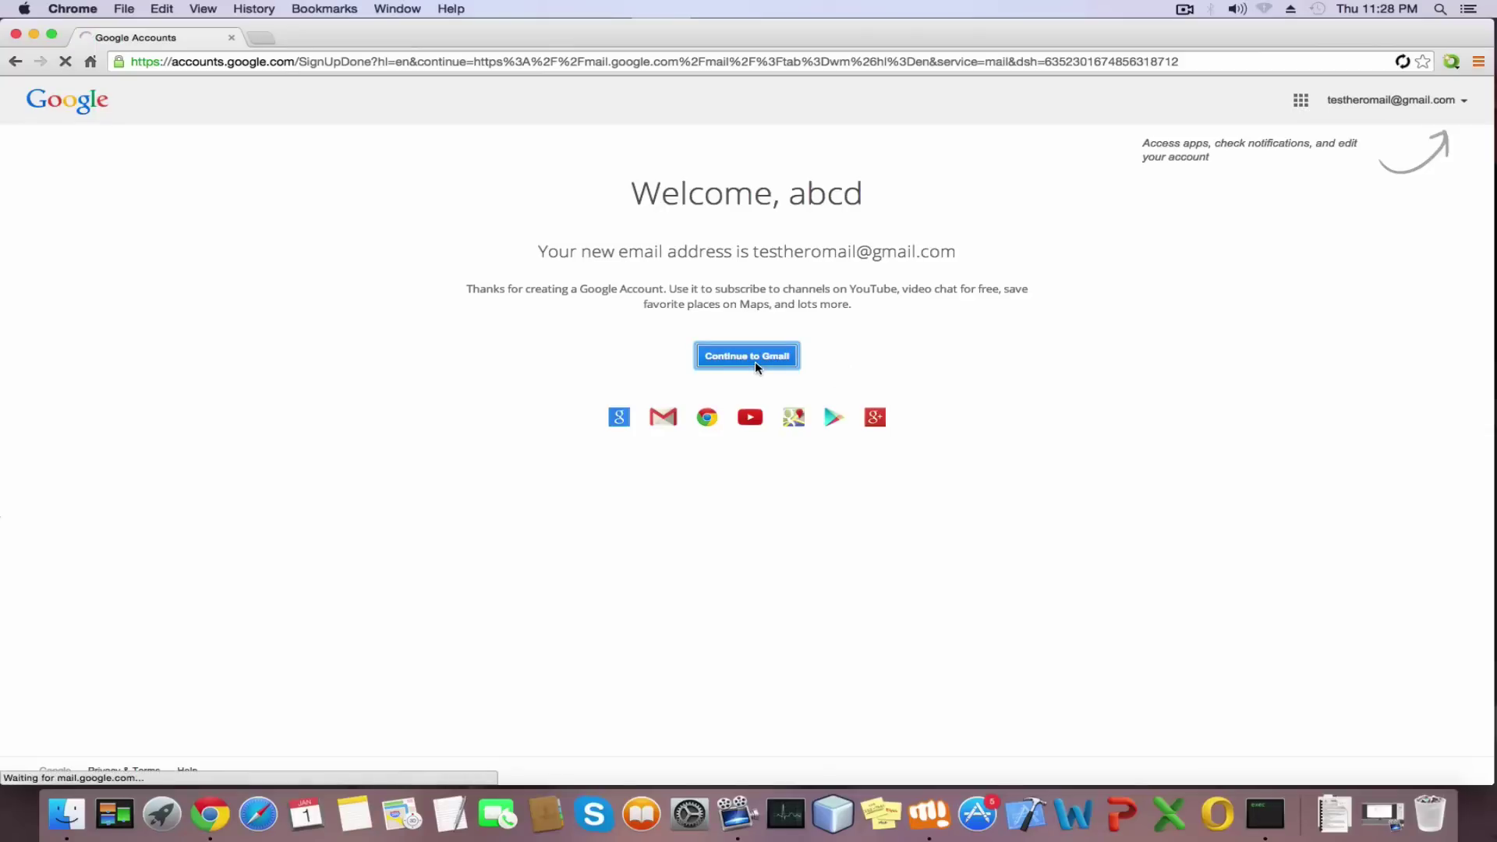